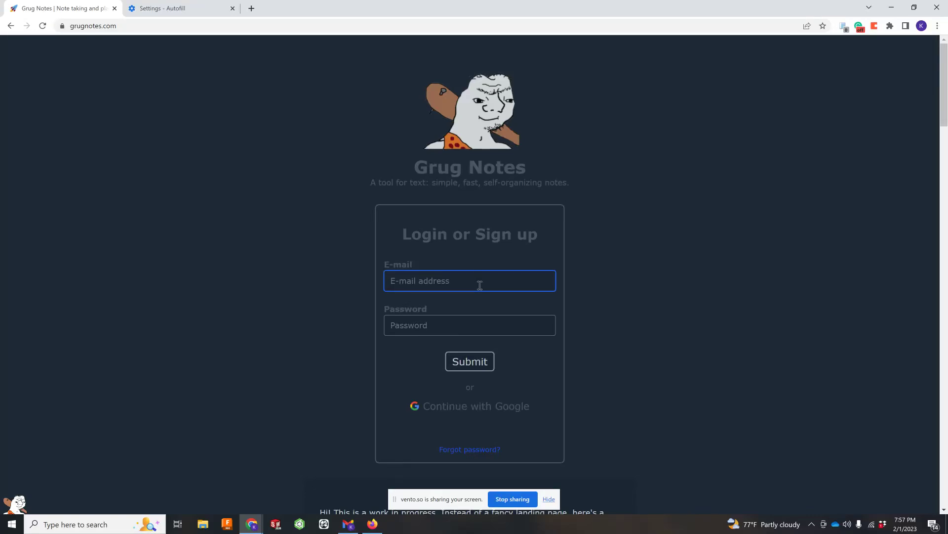
Step: Log in to Grug Notes with the account e-mail and password
{"action": "key", "text": "Tab"}
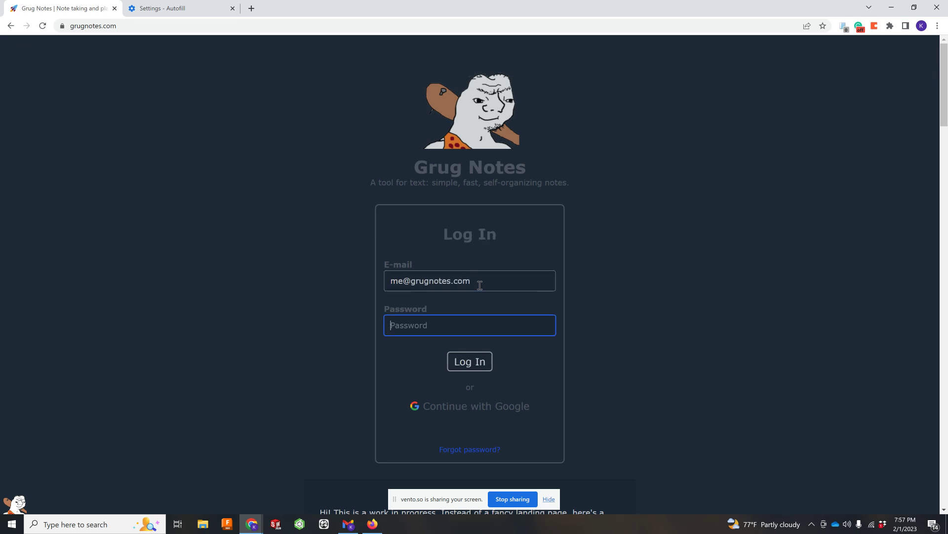
{"action": "type", "text": "********"}
{"action": "key", "text": "Return"}
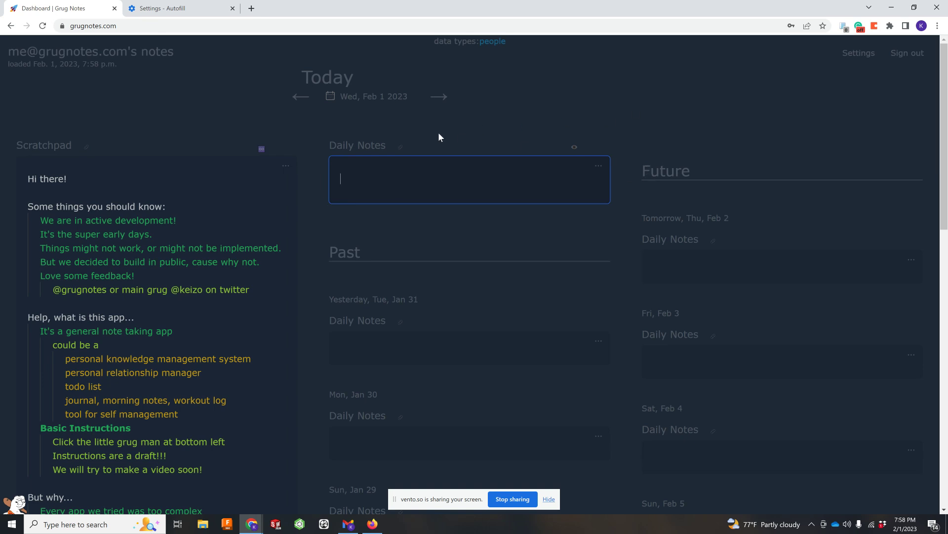
Step: Delete all the Scratchpad's welcome text, leaving it empty, and move into today's Daily Notes
{"action": "left_click", "coordinate": [125, 184]}
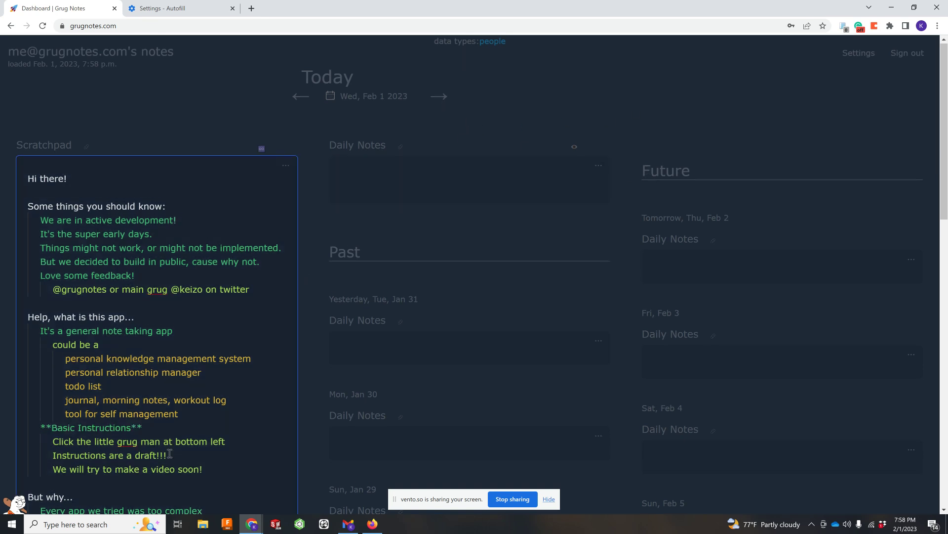
{"action": "key", "text": "ctrl+a"}
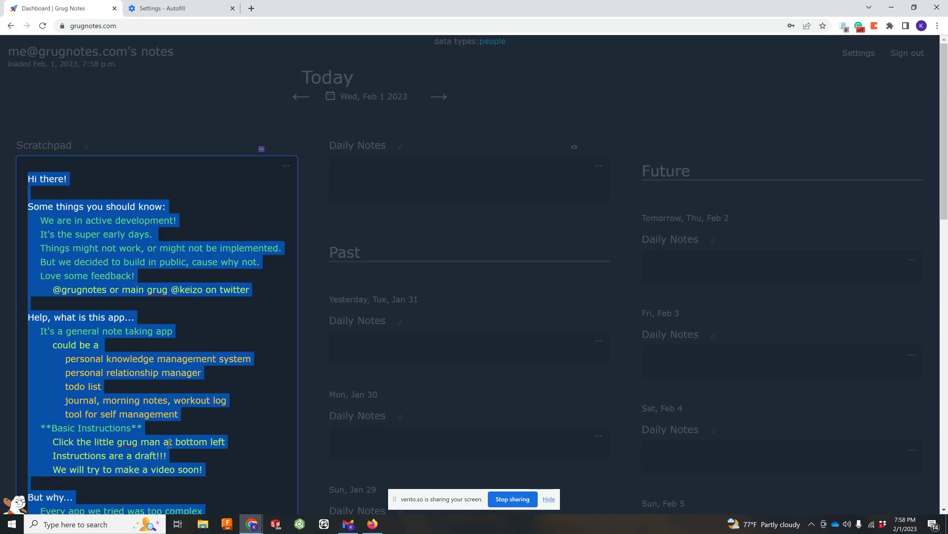
{"action": "key", "text": "BackSpace"}
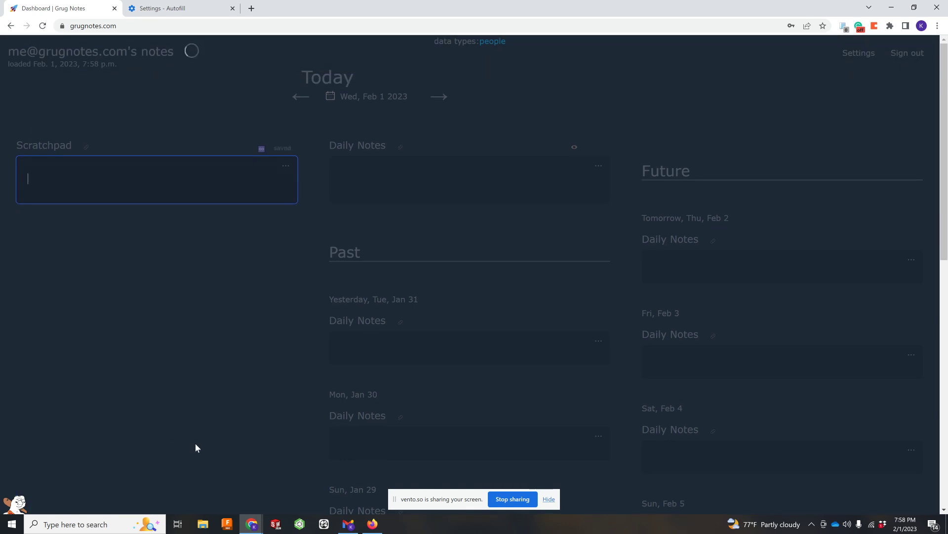
{"action": "left_click", "coordinate": [408, 190]}
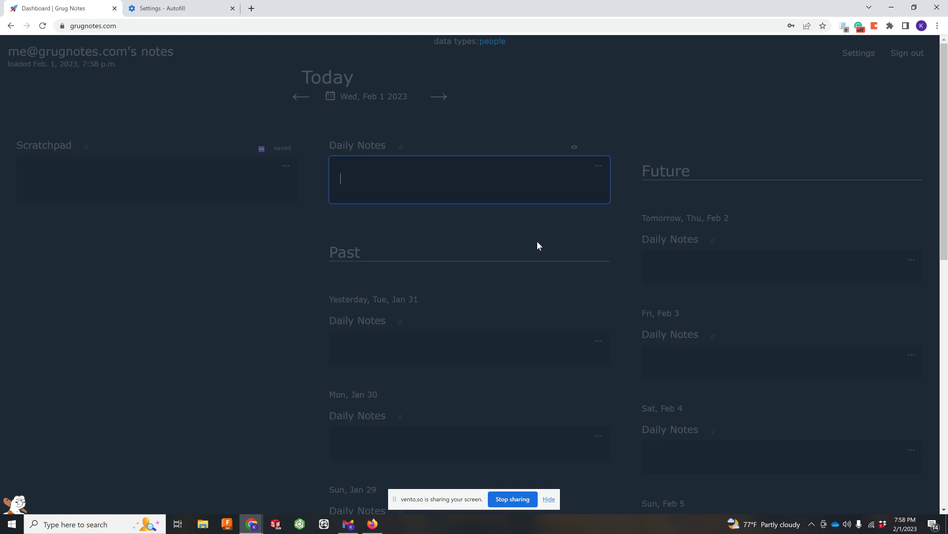
Step: Note that Barack Obama wants two canoes from Kamanu Composites, delivered March 1st to waimanalo
{"action": "type", "text": "Barack Obama wants ot b"}
{"action": "key", "text": "BackSpace"}
{"action": "key", "text": "BackSpace"}
{"action": "key", "text": "BackSpace"}
{"action": "key", "text": "BackSpace"}
{"action": "type", "text": "to buy two "}
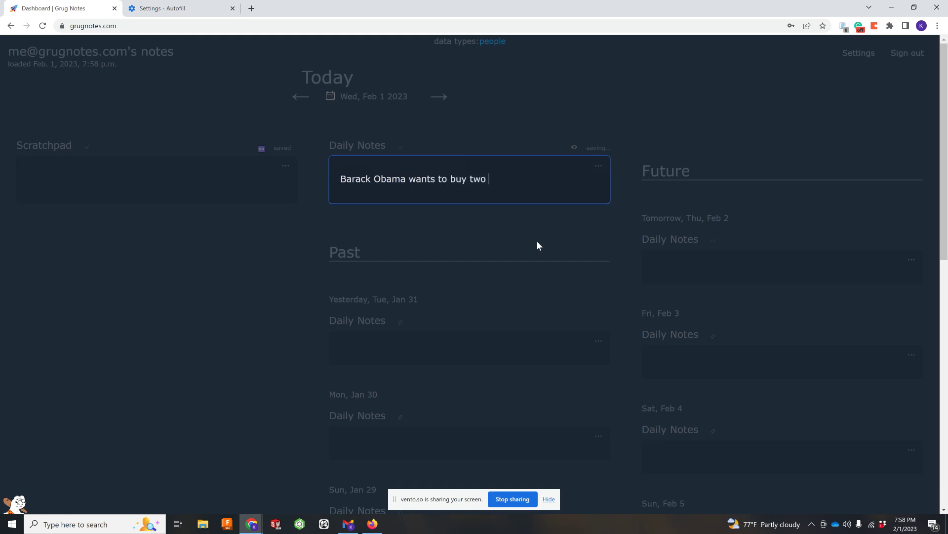
{"action": "type", "text": "canoes from Kamanu Compos"}
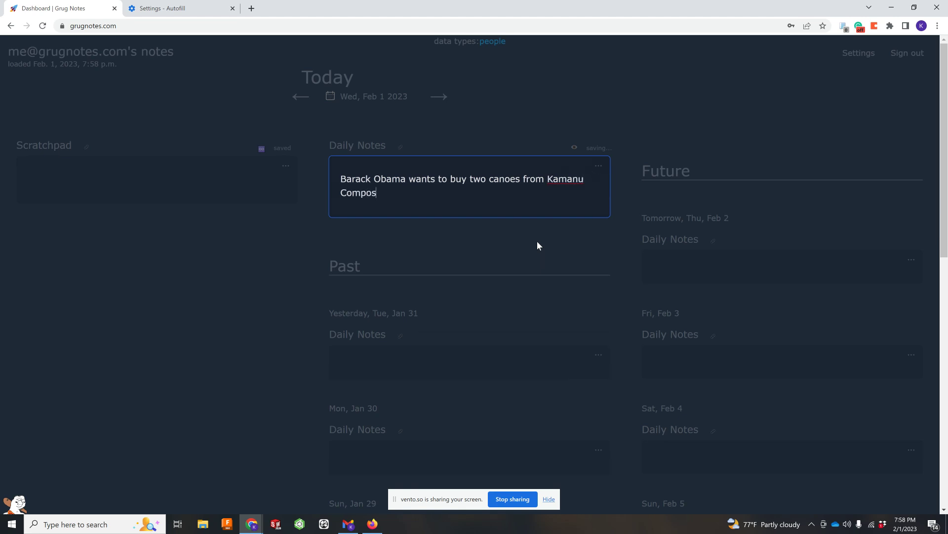
{"action": "type", "text": "ites. He called and wan"}
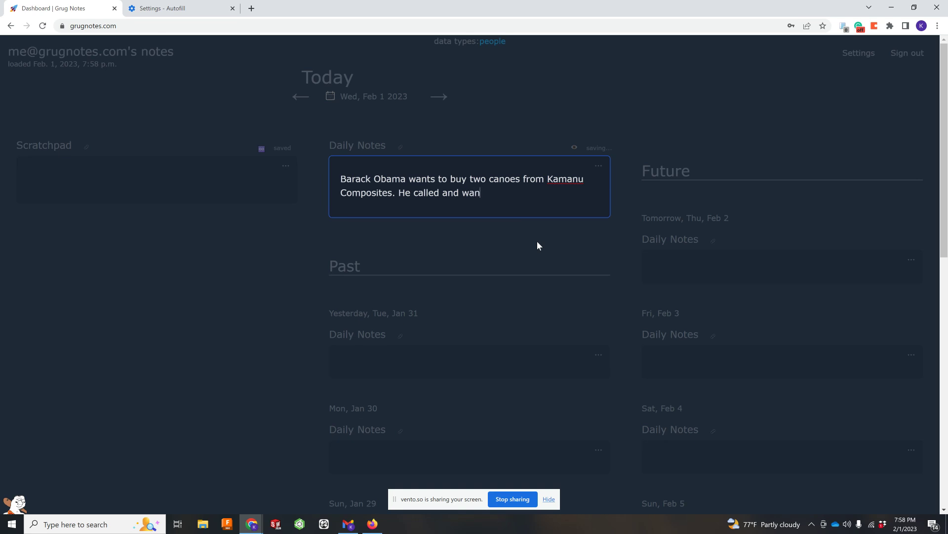
{"action": "type", "text": "ts them delivered"}
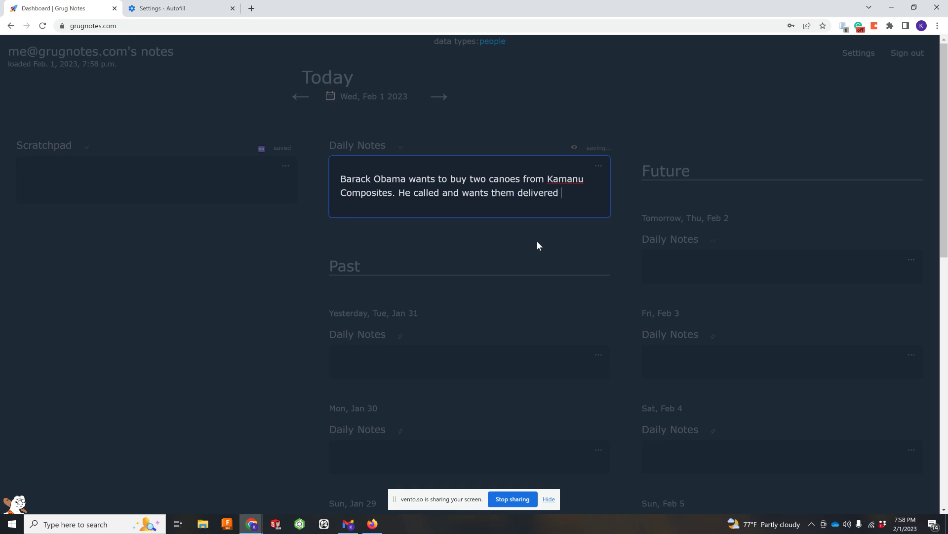
{"action": "type", "text": " March 1st to his house in "}
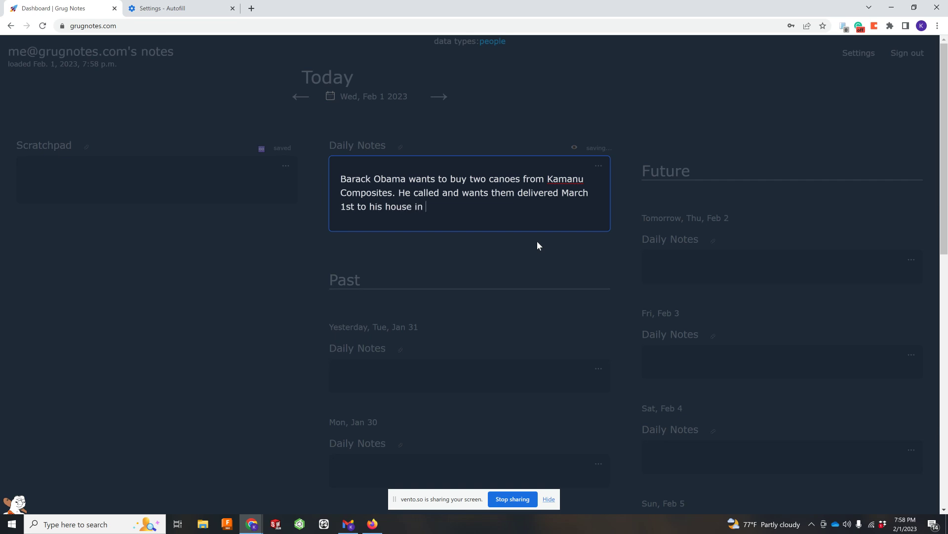
{"action": "type", "text": "waimanalo"}
{"action": "type", "text": "."}
{"action": "key", "text": "Return"}
{"action": "key", "text": "Return"}
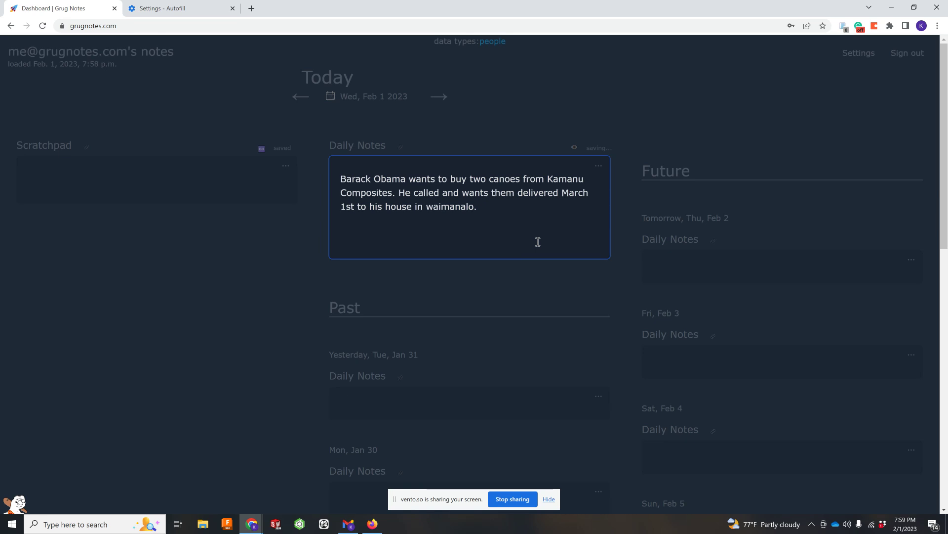
{"action": "left_click", "coordinate": [535, 88]}
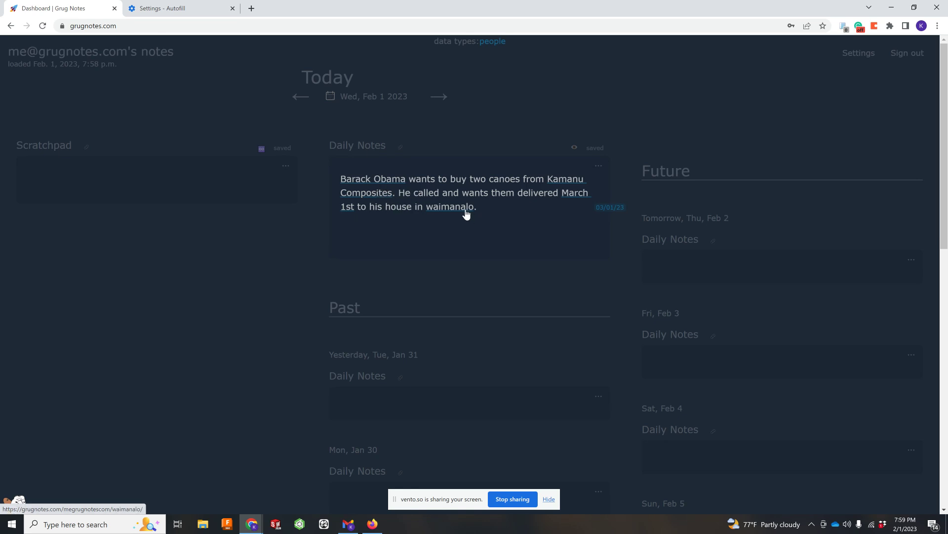
Step: Open the Wed, Mar 1 2023 page from the note's 03/01/23 date tag
{"action": "left_click", "coordinate": [614, 210]}
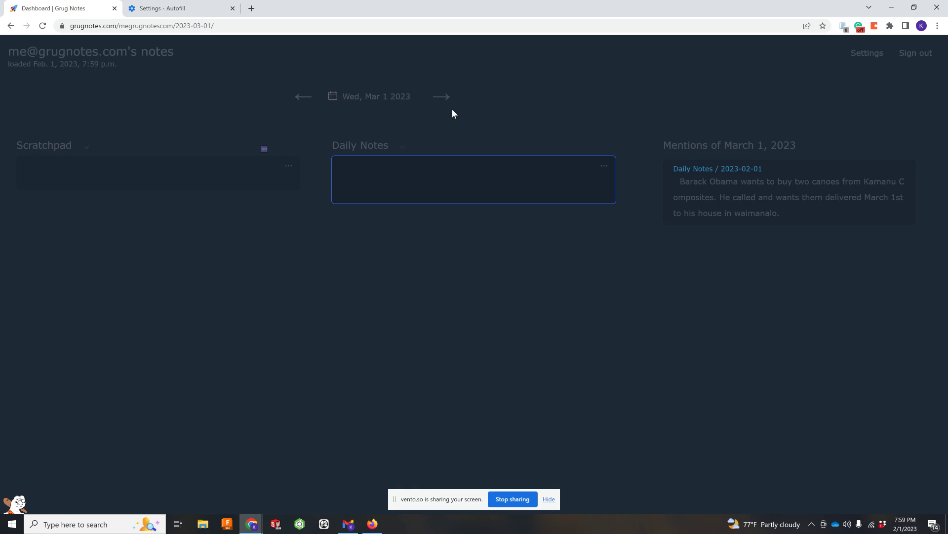
Step: Back on the dashboard, add an indented 'remind me feb 25' line under the canoe note
{"action": "left_click", "coordinate": [64, 55]}
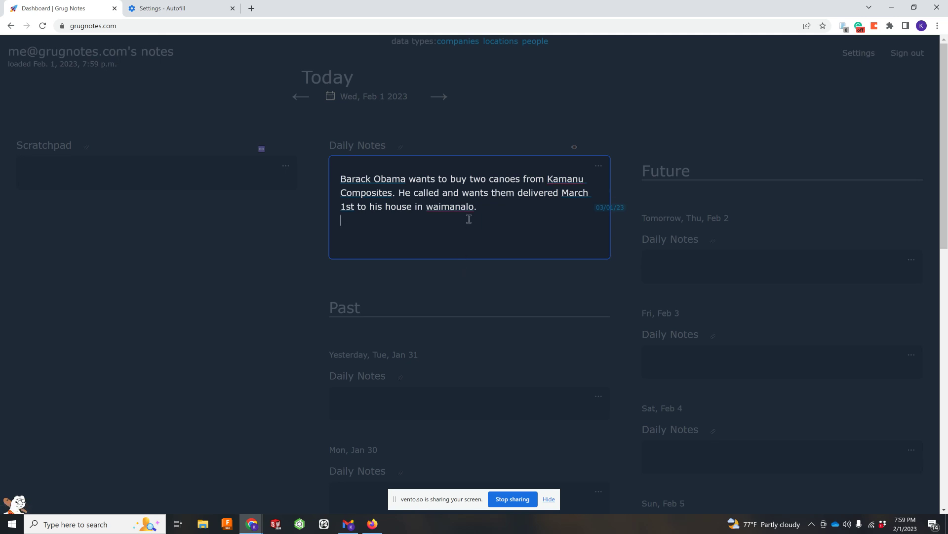
{"action": "key", "text": "Tab"}
{"action": "type", "text": "remind me feb 25"}
{"action": "left_click", "coordinate": [579, 119]}
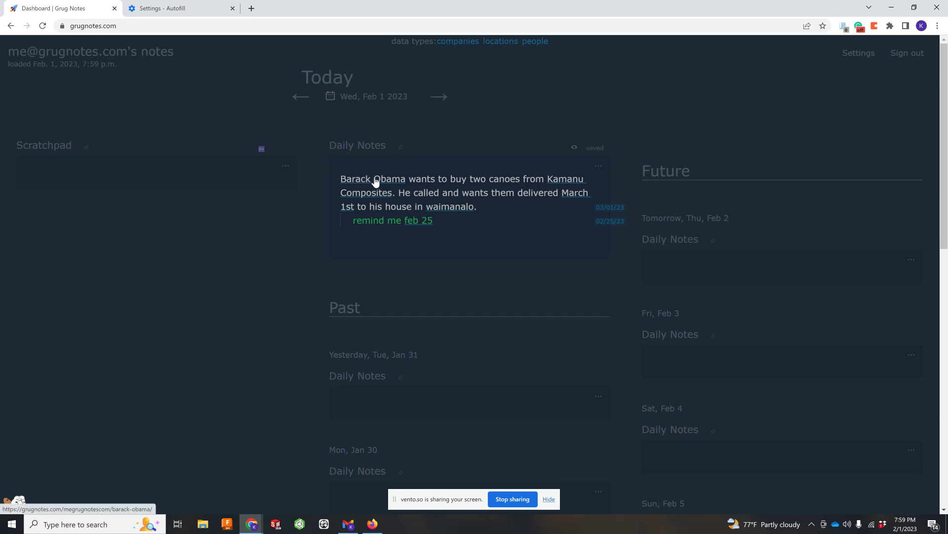
Step: Add a new '[[tag]] #tag' line below the reminder
{"action": "left_click", "coordinate": [441, 246]}
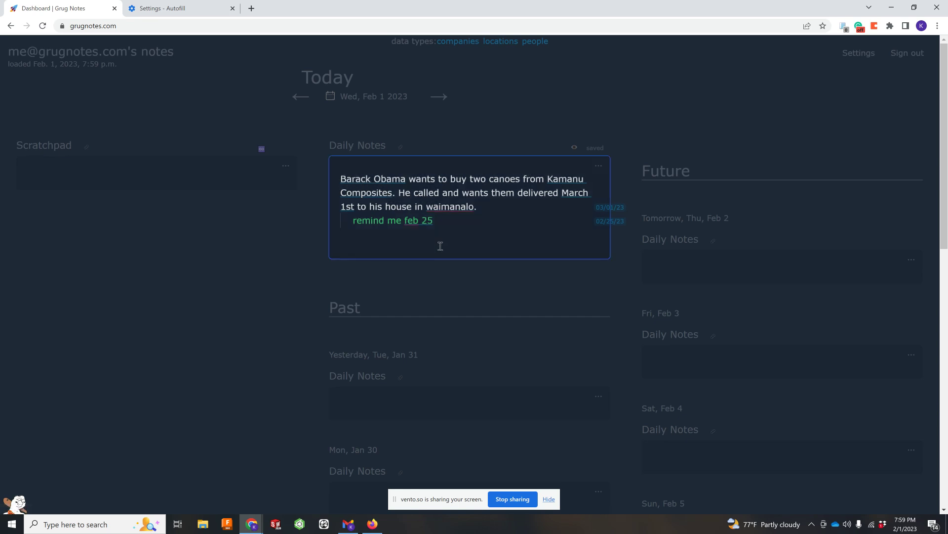
{"action": "key", "text": "Return"}
{"action": "type", "text": "[[tag]] #tag"}
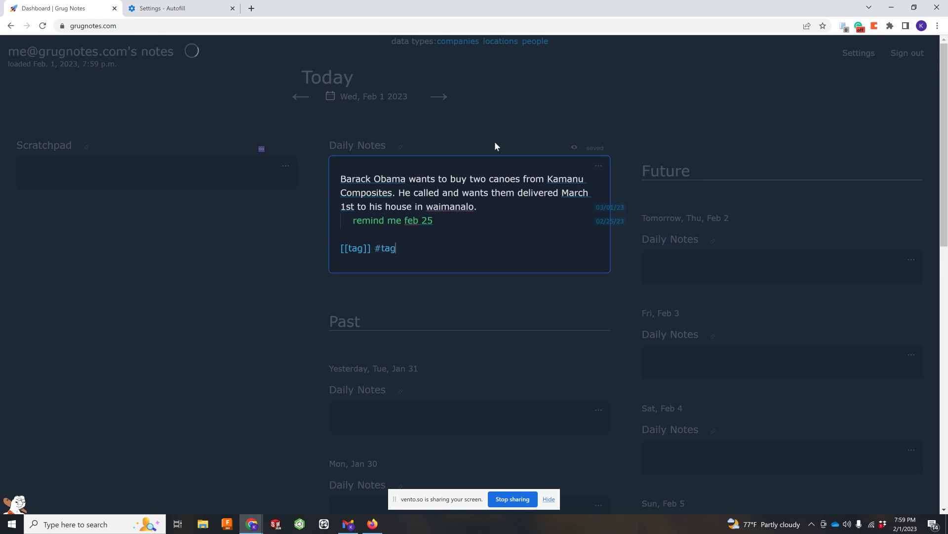
Step: Browse the People, Locations and Company lists, ending on Kamanu Composites
{"action": "left_click", "coordinate": [514, 108]}
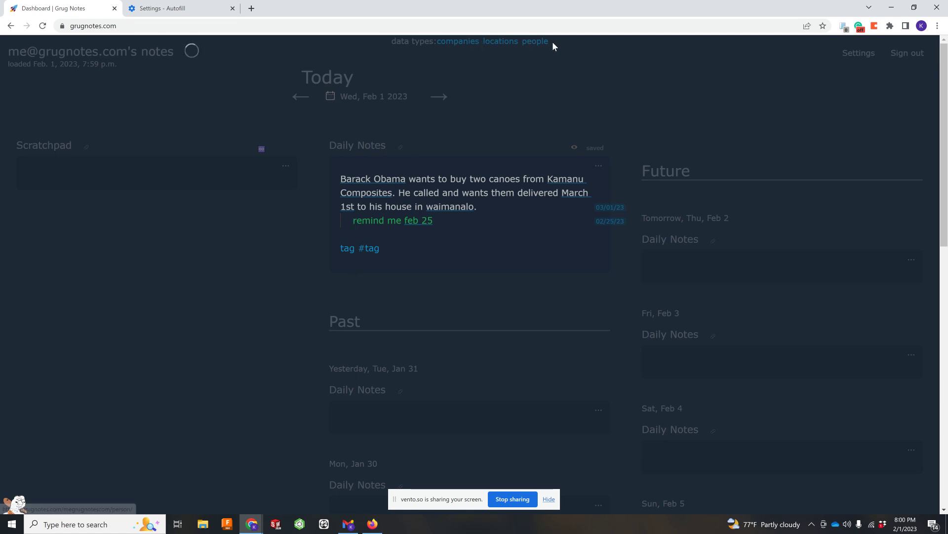
{"action": "left_click", "coordinate": [540, 43]}
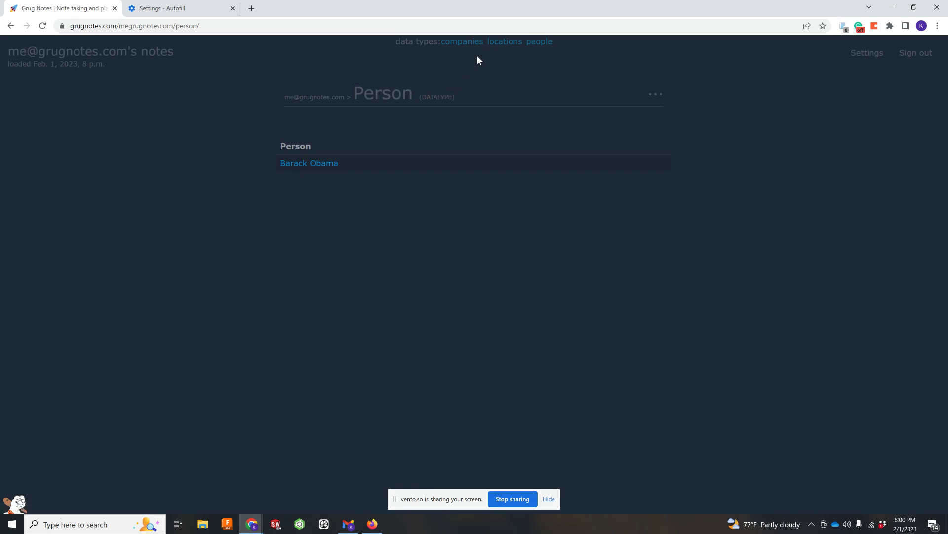
{"action": "left_click", "coordinate": [501, 43]}
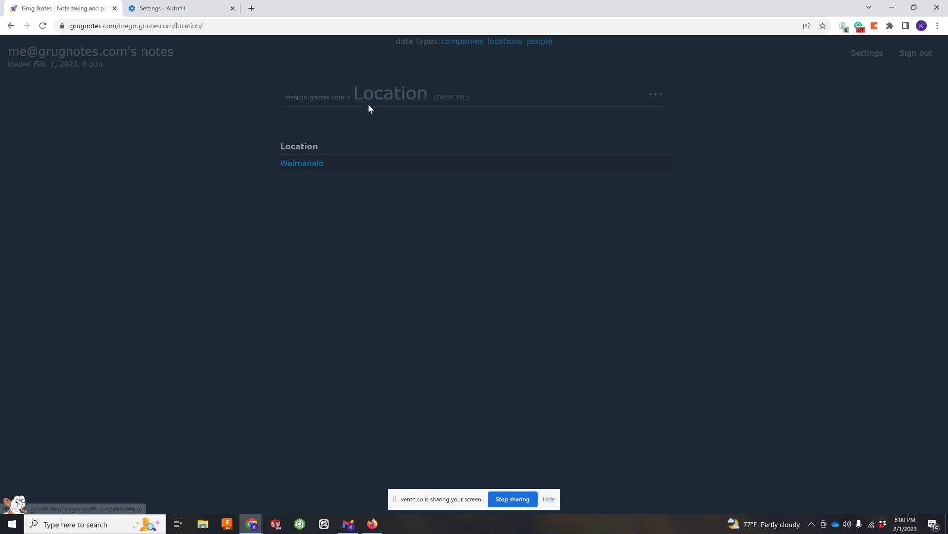
{"action": "left_click", "coordinate": [455, 41]}
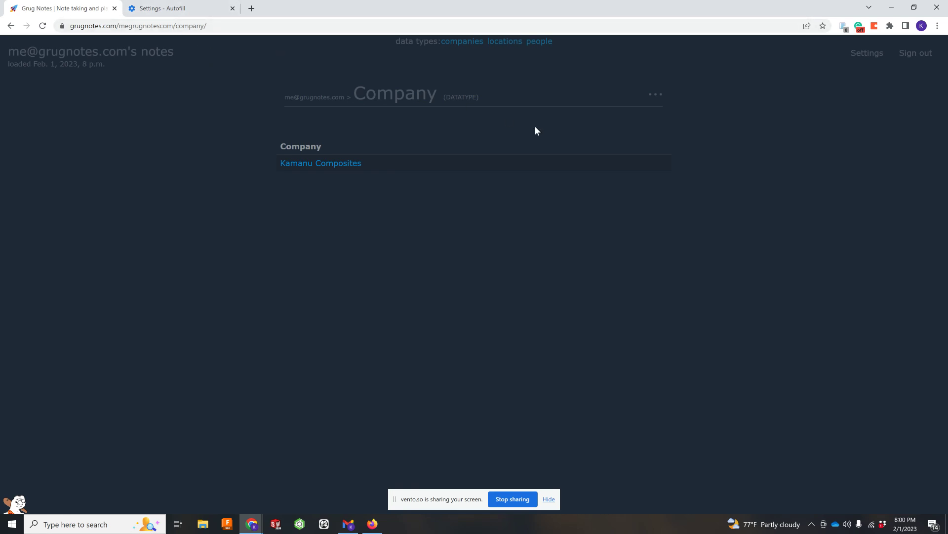
Step: Add a 'phone number::' attribute line after 'contact::' in the Company datastructure
{"action": "left_click", "coordinate": [656, 94]}
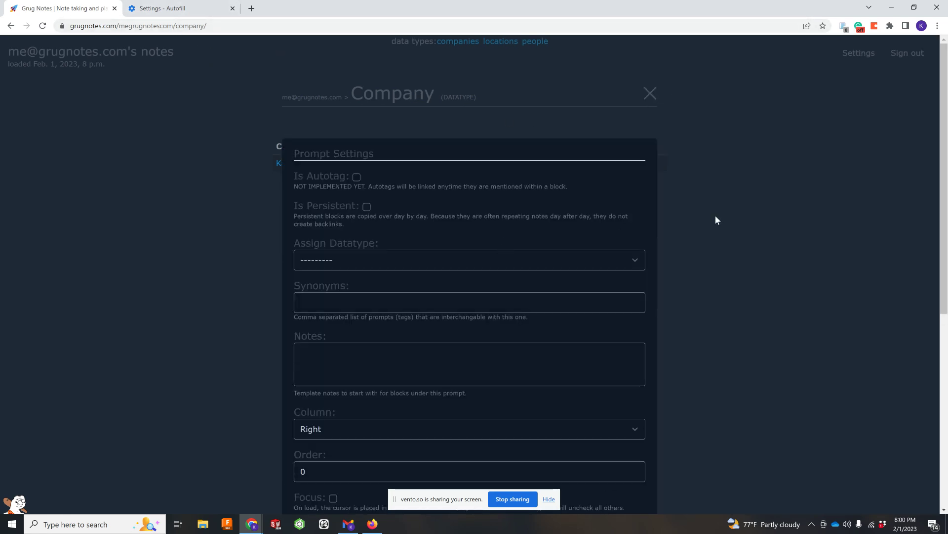
{"action": "scroll", "coordinate": [328, 256], "scroll_direction": "down", "scroll_amount": 7}
{"action": "left_click", "coordinate": [430, 431]}
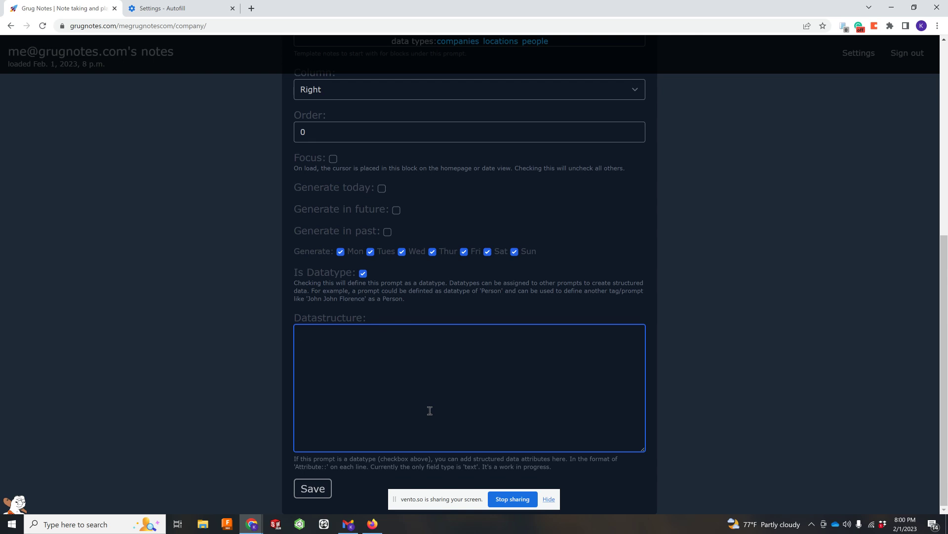
{"action": "type", "text": "contact::"}
{"action": "key", "text": "Return"}
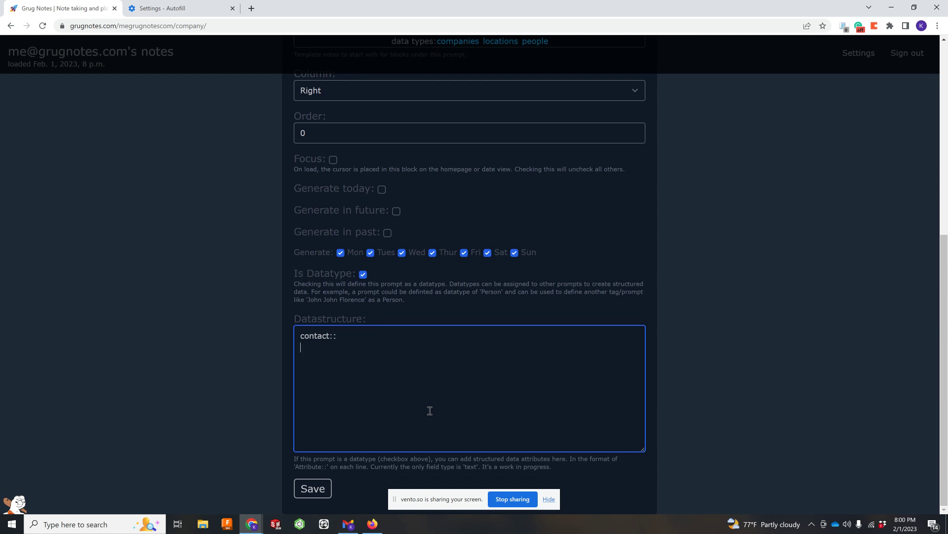
{"action": "type", "text": "phone:number::"}
Step: Save the Company datatype and enter a contact value on the Kamanu Composites page
{"action": "left_click", "coordinate": [323, 489]}
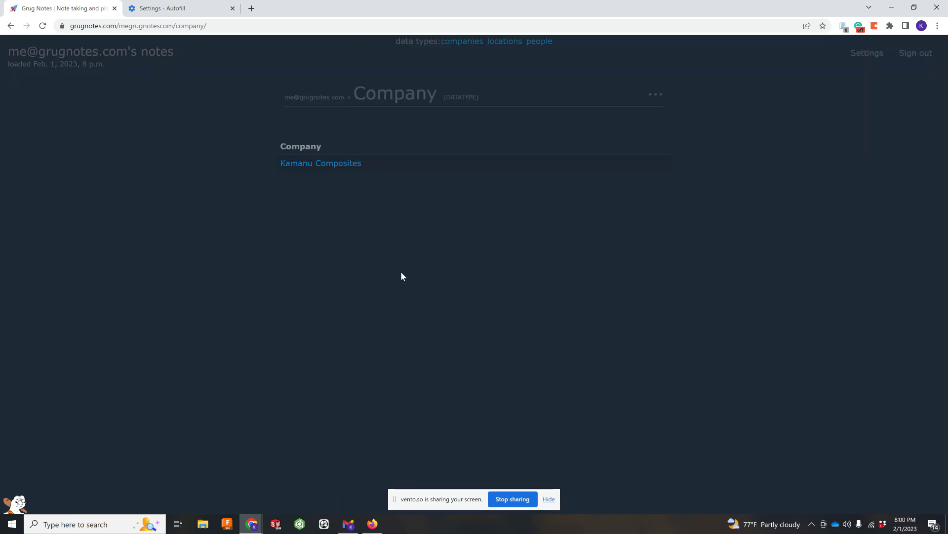
{"action": "left_click", "coordinate": [320, 163]}
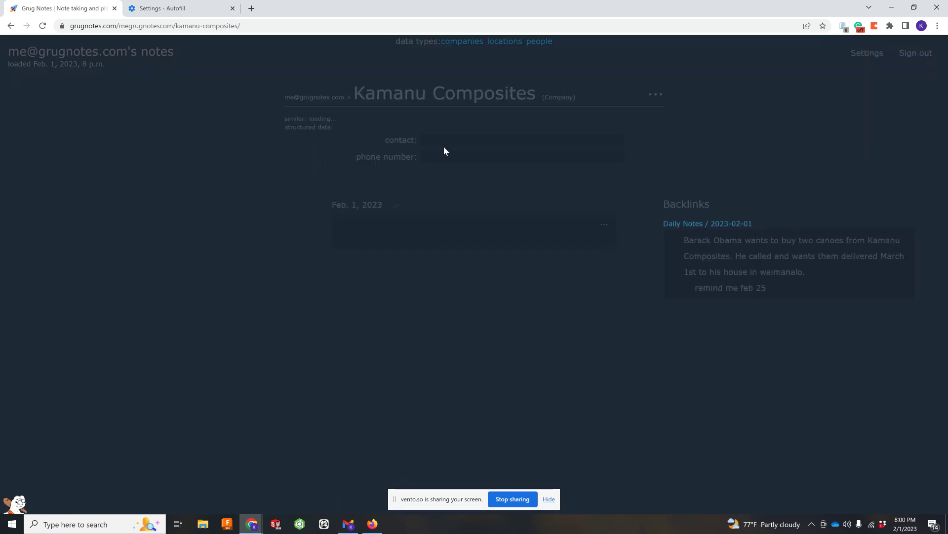
{"action": "left_click", "coordinate": [464, 139]}
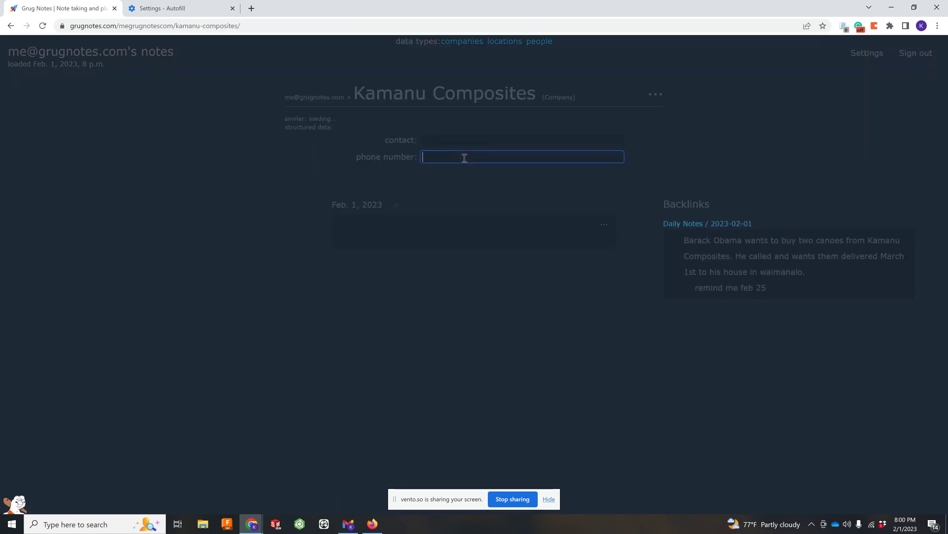
{"action": "left_click", "coordinate": [464, 233]}
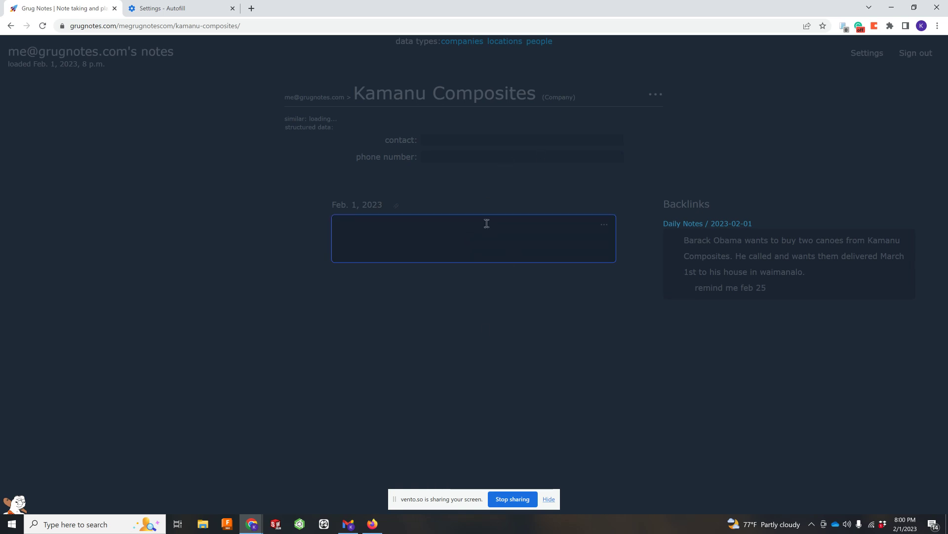
{"action": "left_click", "coordinate": [468, 143]}
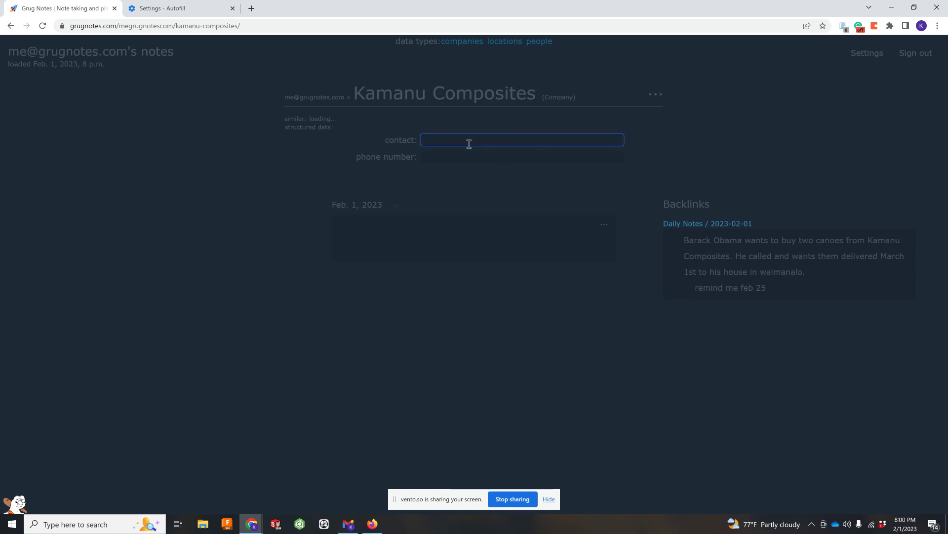
{"action": "type", "text": "808xxxx"}
{"action": "left_click", "coordinate": [468, 197]}
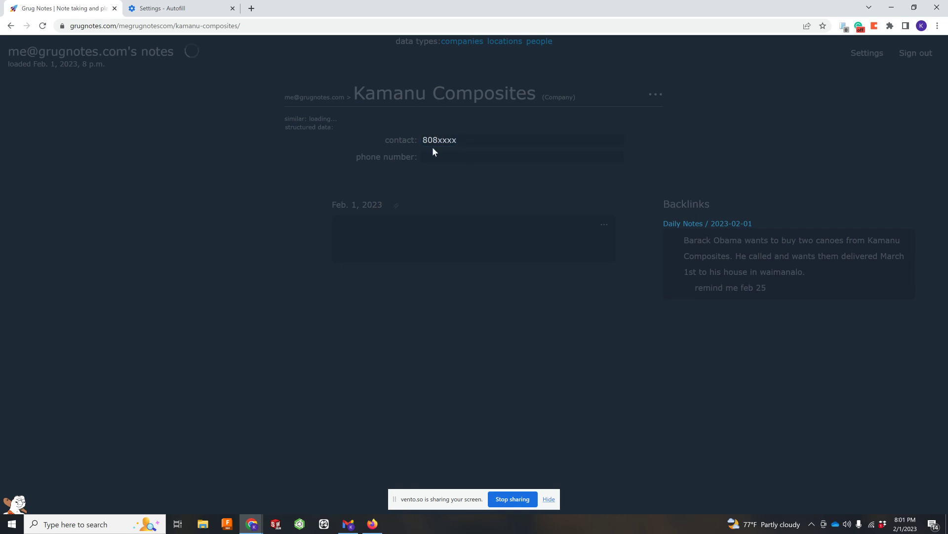
Step: Replace the contact with the contact person's name and fill in the phone number
{"action": "left_click_drag", "start_coordinate": [469, 142], "coordinate": [414, 139]}
{"action": "type", "text": "Keizo"}
{"action": "key", "text": "Tab"}
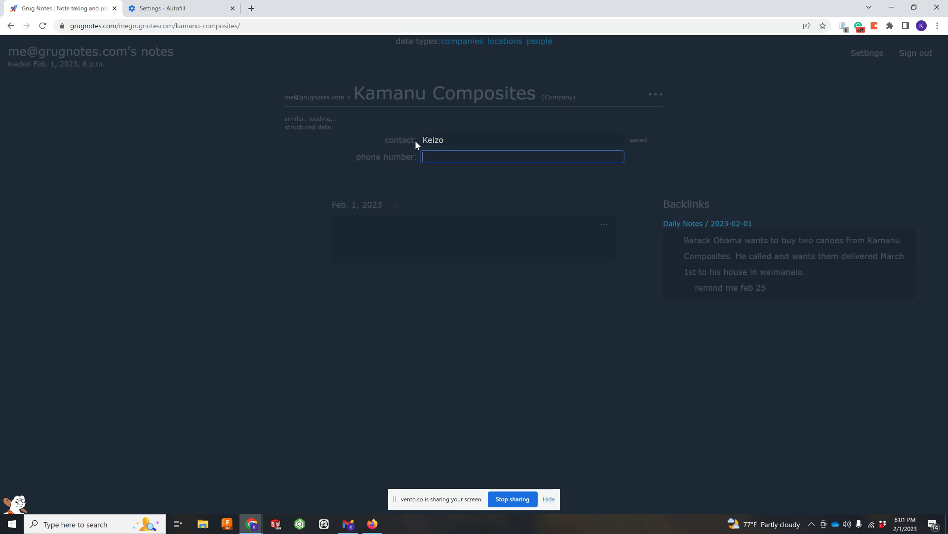
{"action": "type", "text": "80802"}
{"action": "key", "text": "BackSpace"}
{"action": "left_click", "coordinate": [271, 154]}
Step: Check the Company and Person tables, then return to today's canoe note on the dashboard
{"action": "left_click", "coordinate": [474, 41]}
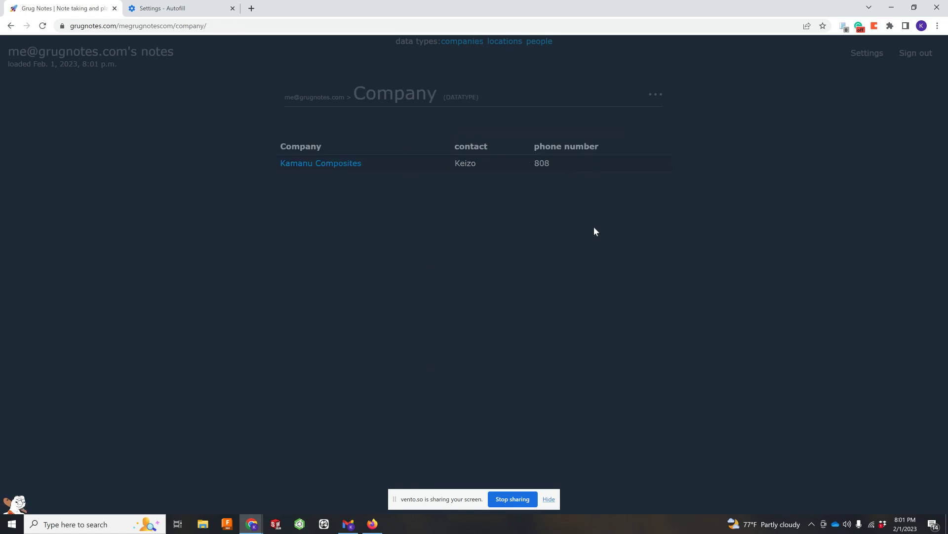
{"action": "left_click", "coordinate": [545, 42]}
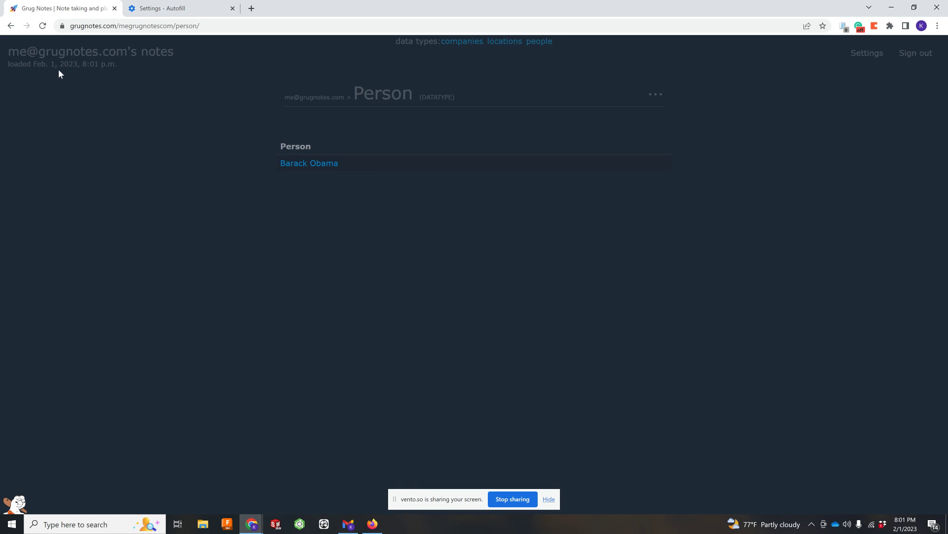
{"action": "left_click", "coordinate": [63, 56]}
{"action": "left_click", "coordinate": [266, 282]}
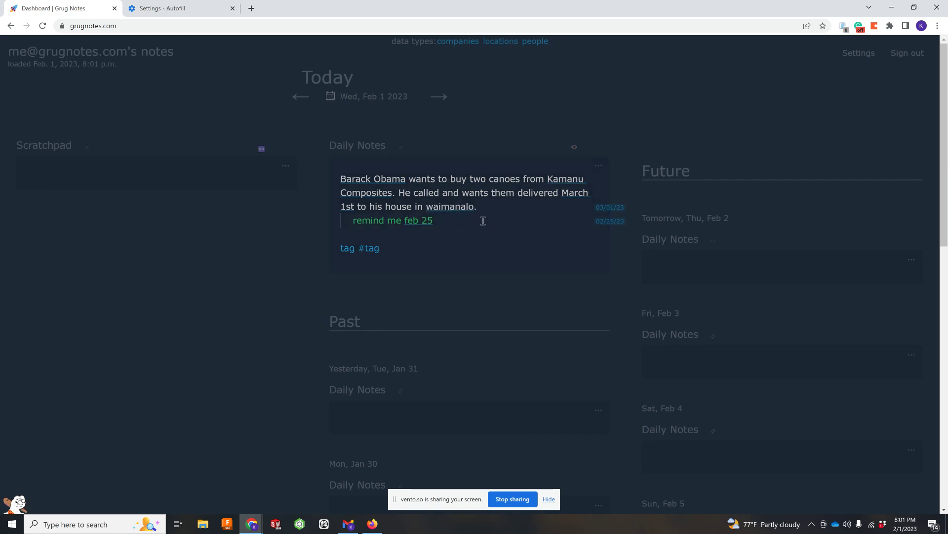
{"action": "left_click", "coordinate": [420, 256]}
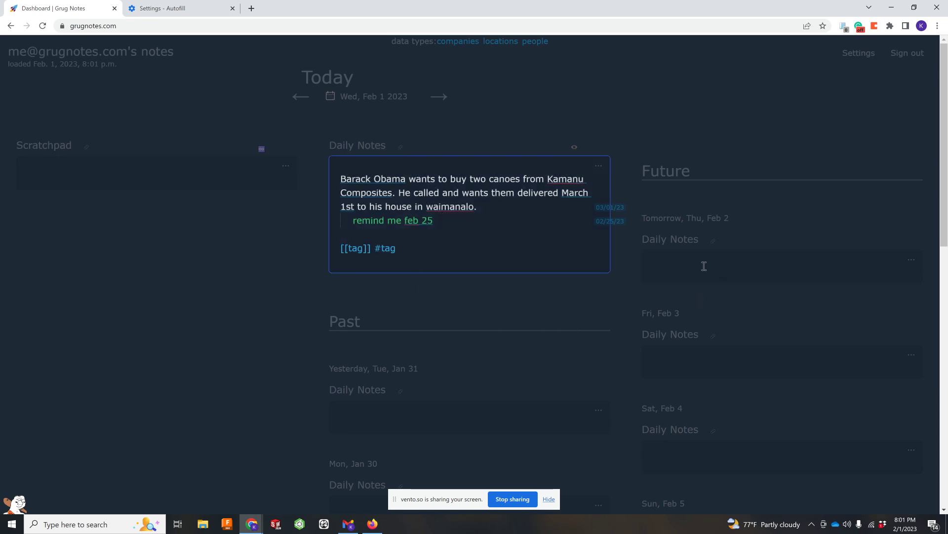
{"action": "left_click", "coordinate": [168, 163]}
{"action": "left_click", "coordinate": [287, 170]}
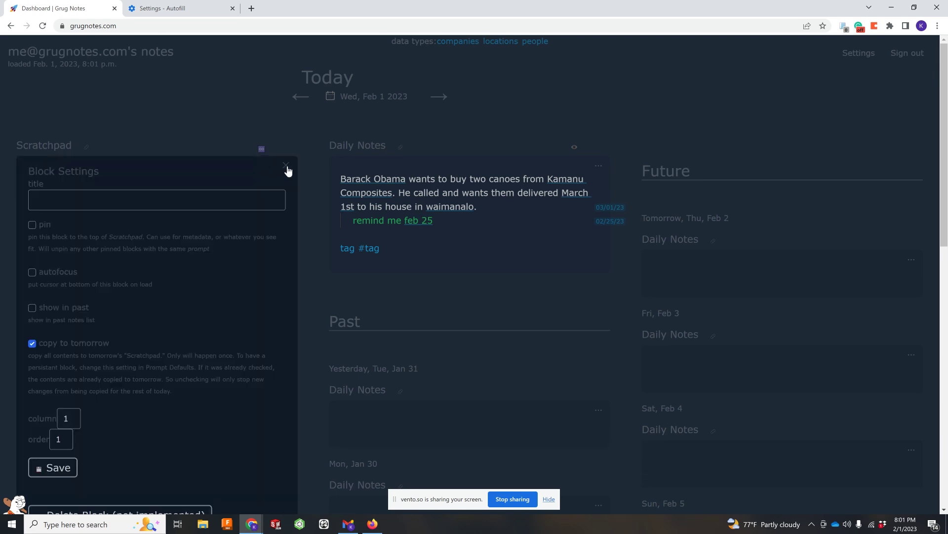
{"action": "left_click", "coordinate": [287, 170]}
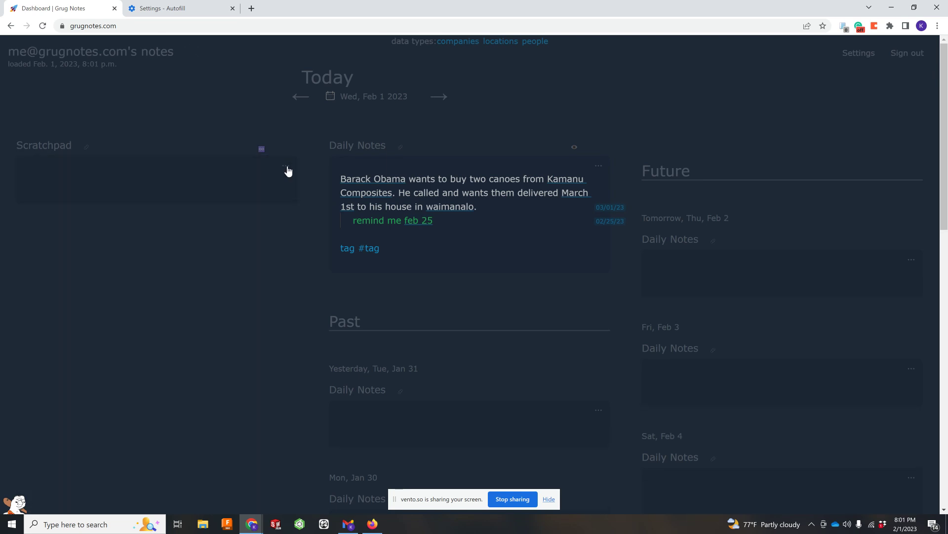
{"action": "left_click", "coordinate": [161, 181]}
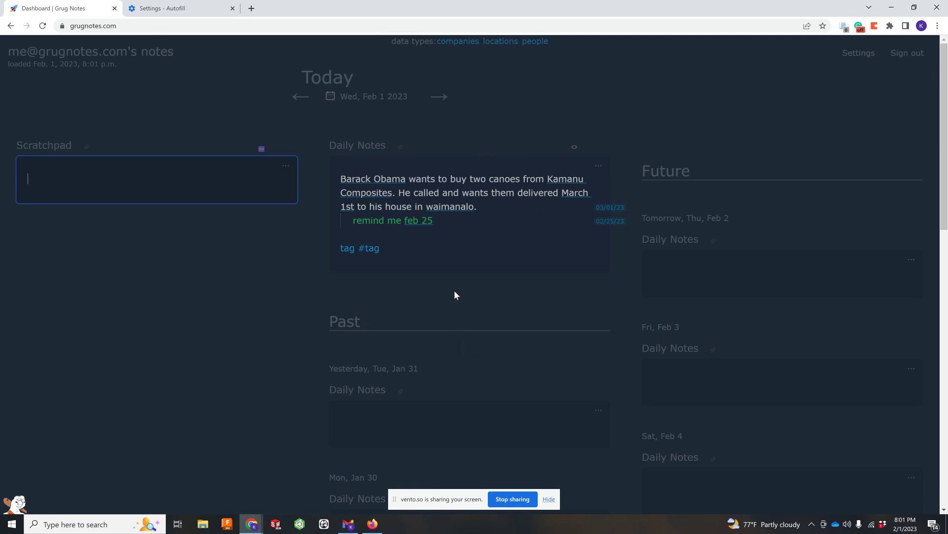
{"action": "scroll", "coordinate": [442, 326], "scroll_direction": "down", "scroll_amount": 2}
{"action": "scroll", "coordinate": [736, 246], "scroll_direction": "up", "scroll_amount": 2}
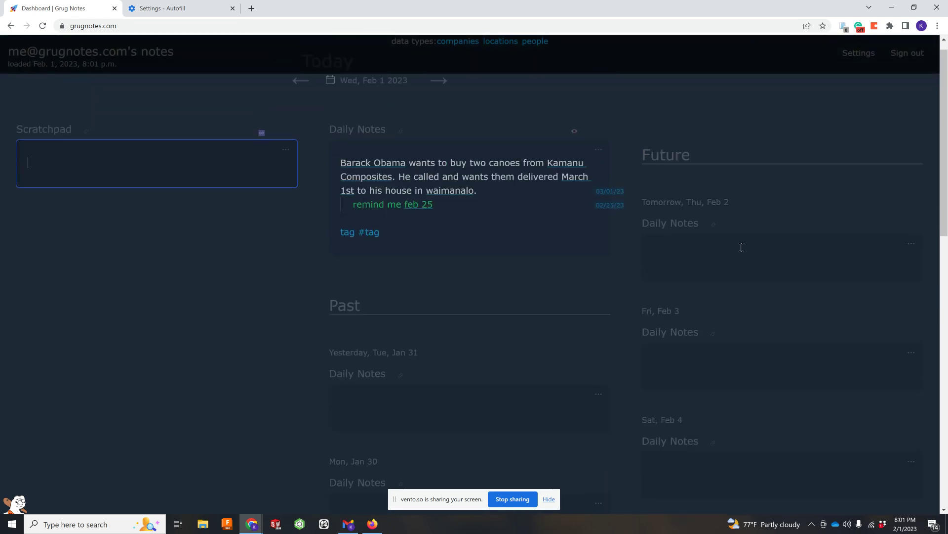
Step: Write 'go to meeting at 8 am' in Thu, Feb 2's Daily Notes as a bullet item
{"action": "left_click", "coordinate": [774, 269]}
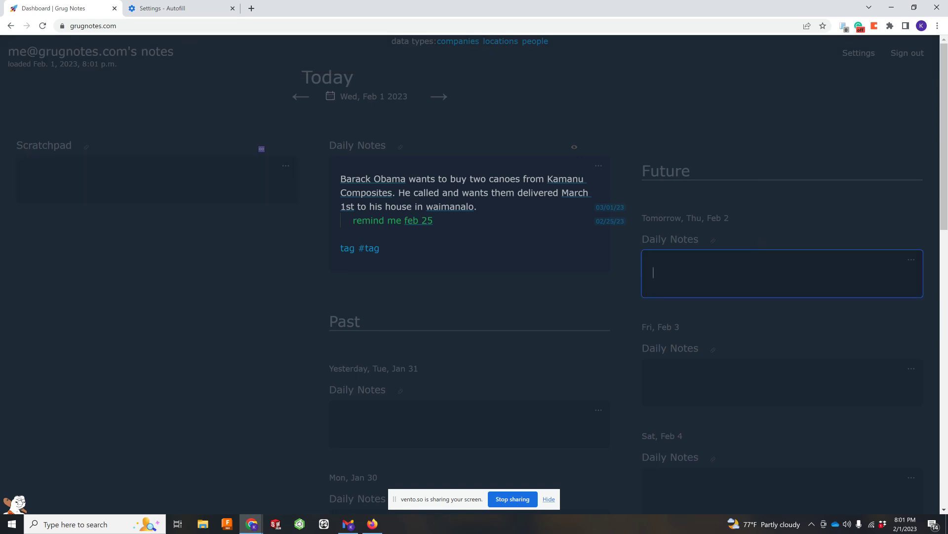
{"action": "type", "text": "go to meeting at 8 am"}
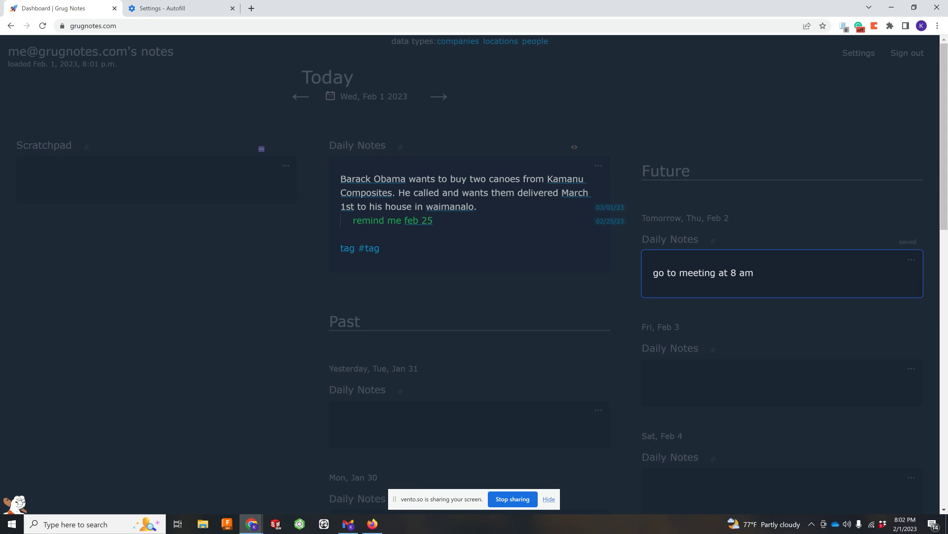
{"action": "key", "text": "ctrl+Return"}
{"action": "key", "text": "ctrl+Return"}
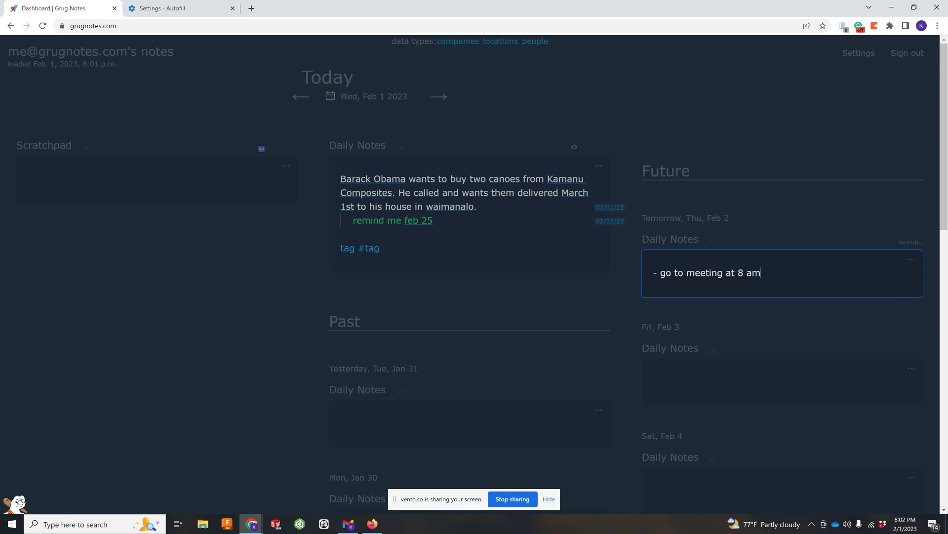
{"action": "key", "text": "ctrl+Return"}
{"action": "key", "text": "ctrl+Return"}
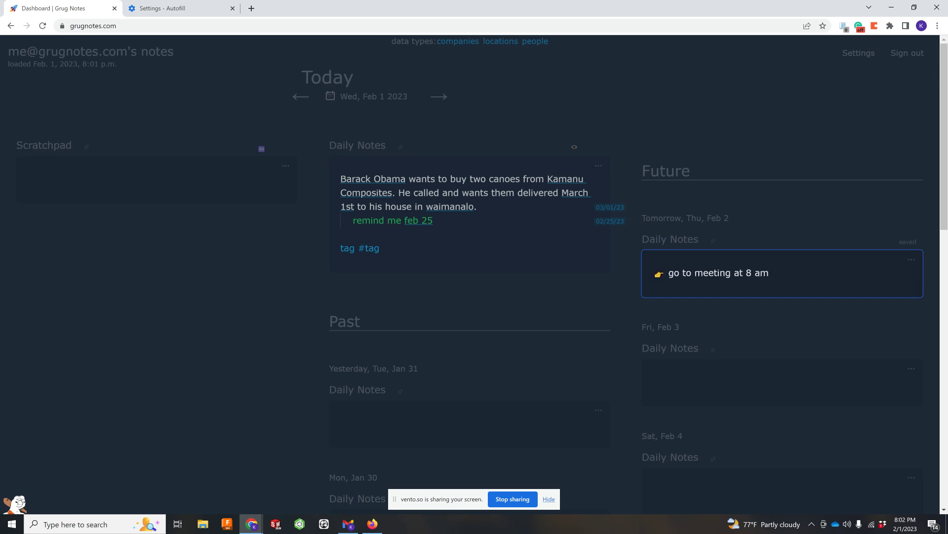
{"action": "key", "text": "Return"}
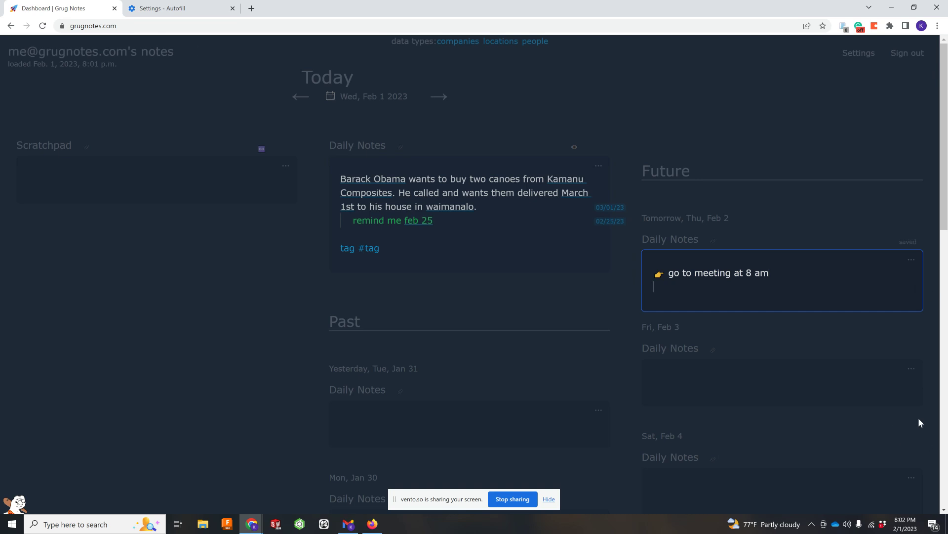
Step: Scroll the dashboard to tomorrow's Thu, Feb 2 note reading 'go to meeting at 8 am'
{"action": "scroll", "coordinate": [598, 298], "scroll_direction": "down", "scroll_amount": 6}
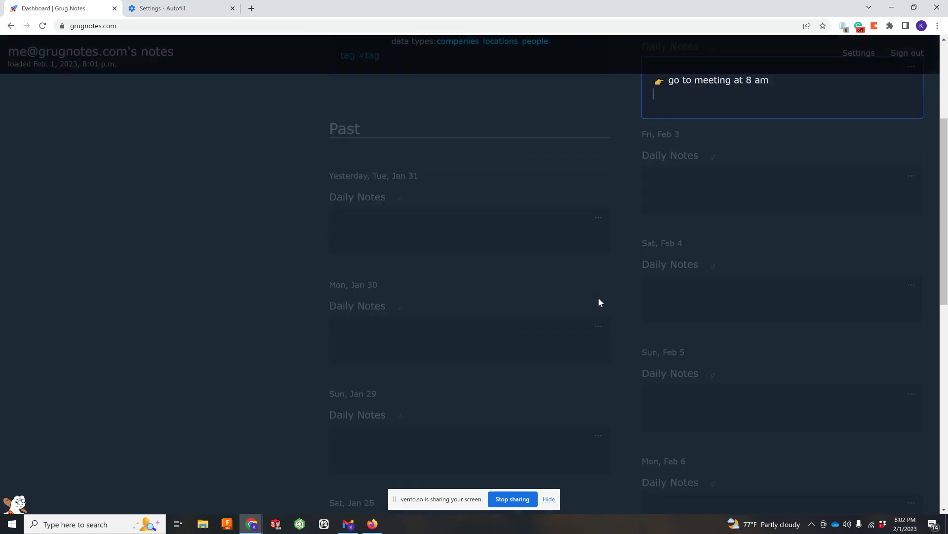
{"action": "scroll", "coordinate": [599, 300], "scroll_direction": "down", "scroll_amount": 7}
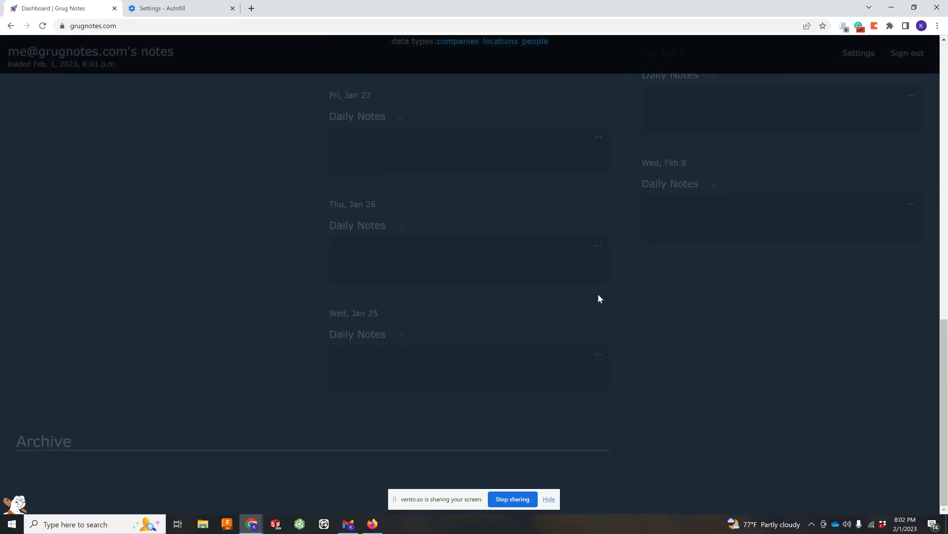
{"action": "scroll", "coordinate": [597, 298], "scroll_direction": "up", "scroll_amount": 13}
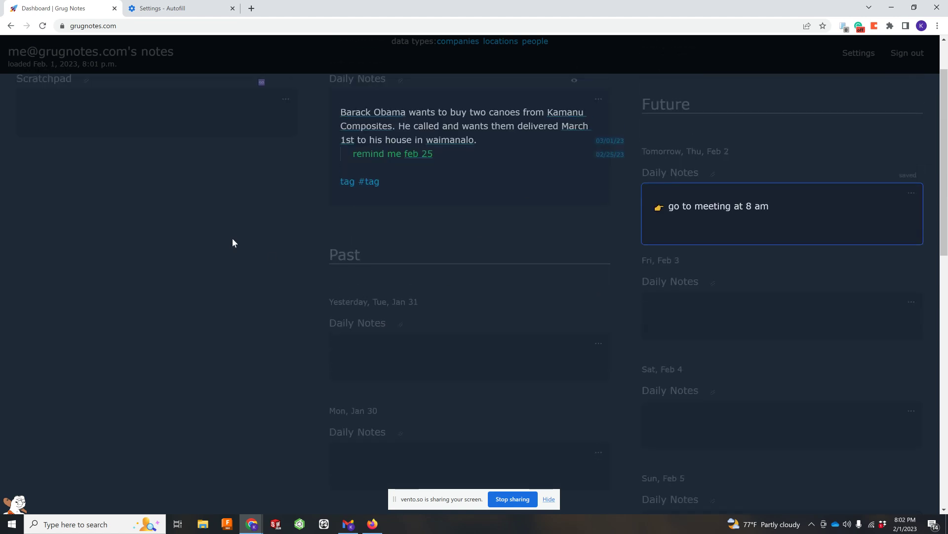
{"action": "scroll", "coordinate": [232, 238], "scroll_direction": "down", "scroll_amount": 12}
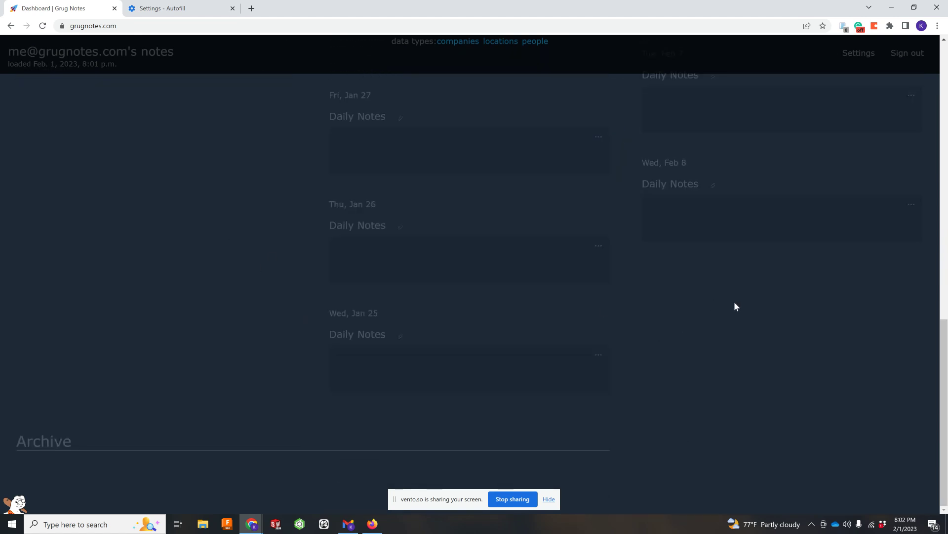
{"action": "left_click_drag", "start_coordinate": [945, 336], "coordinate": [905, 49]}
{"action": "left_click_drag", "start_coordinate": [902, 87], "coordinate": [879, 4]}
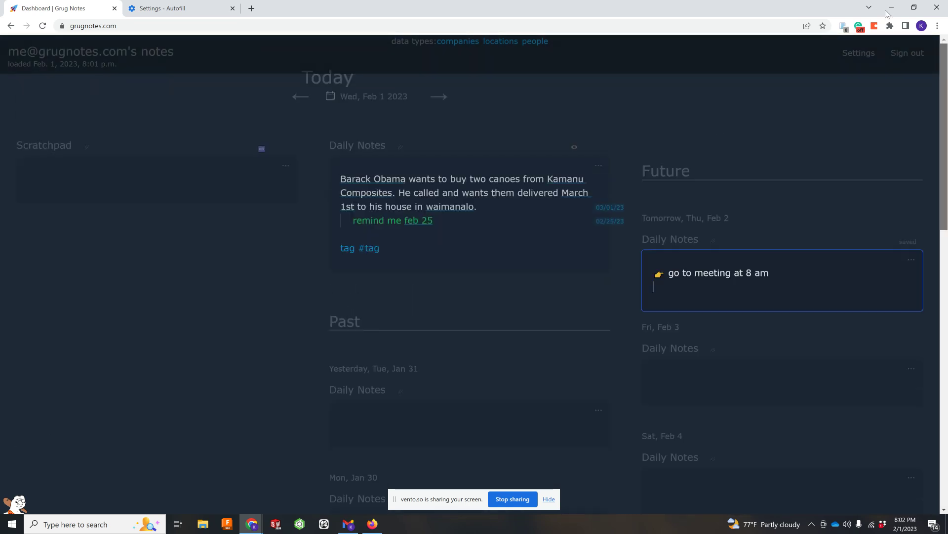
Step: Save tomorrow's note, review Barack Obama's person page, then view the companies list with Kamanu Composites
{"action": "left_click", "coordinate": [665, 99]}
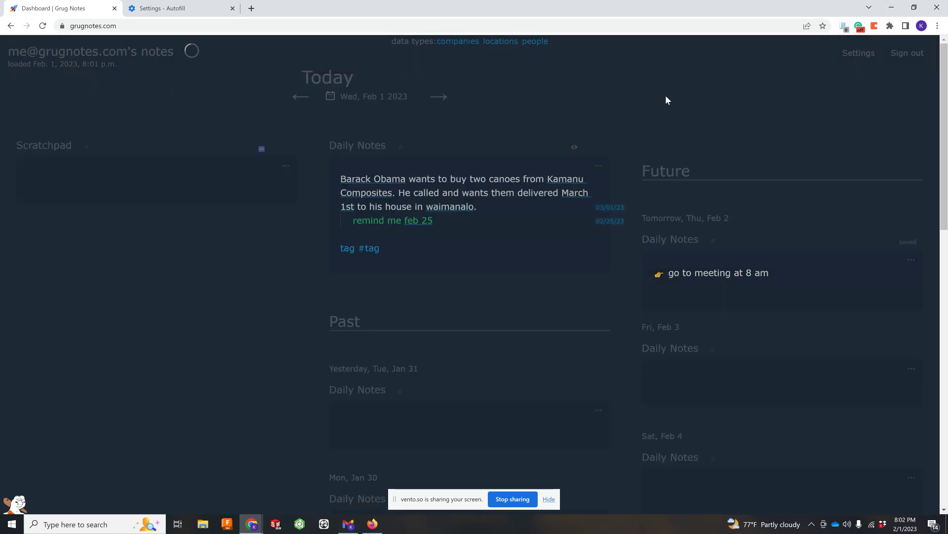
{"action": "left_click", "coordinate": [537, 44]}
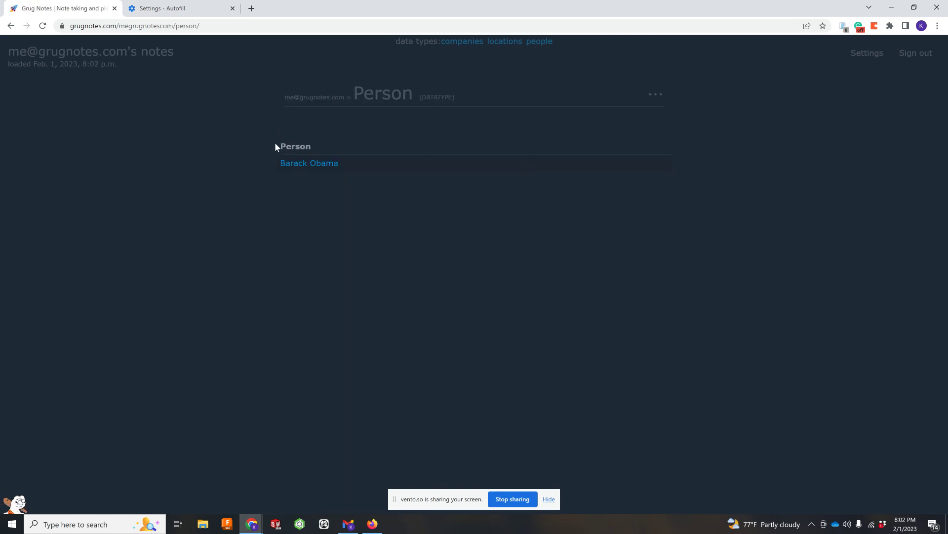
{"action": "left_click", "coordinate": [309, 163]}
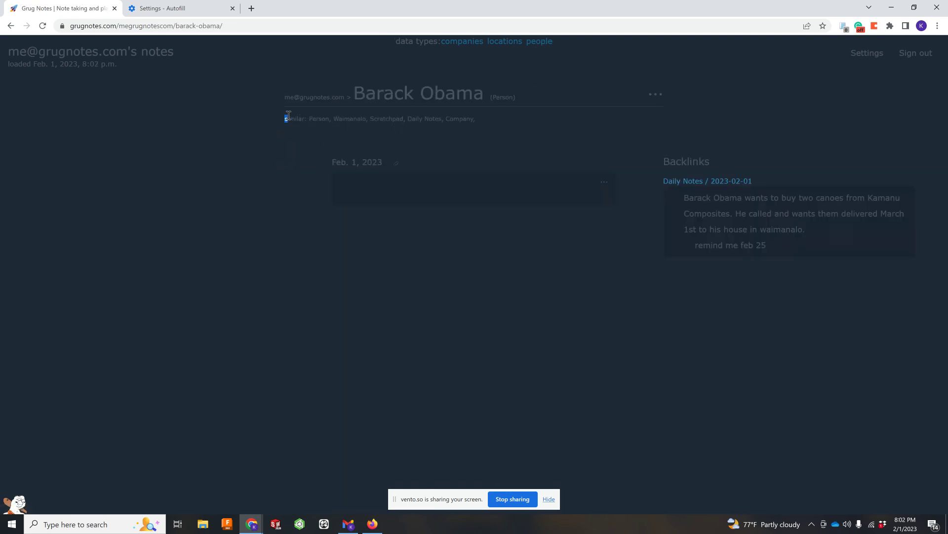
{"action": "left_click_drag", "start_coordinate": [284, 118], "coordinate": [295, 118]}
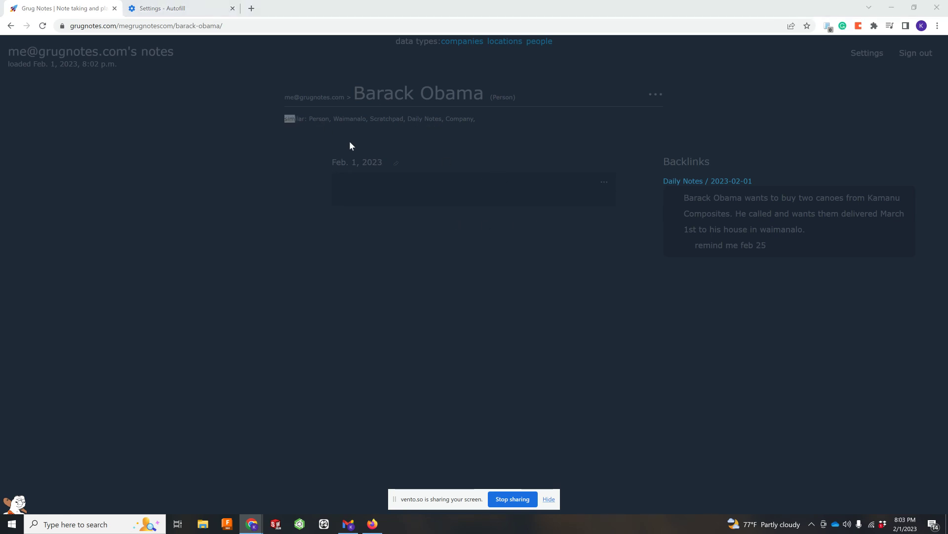
{"action": "left_click", "coordinate": [265, 134]}
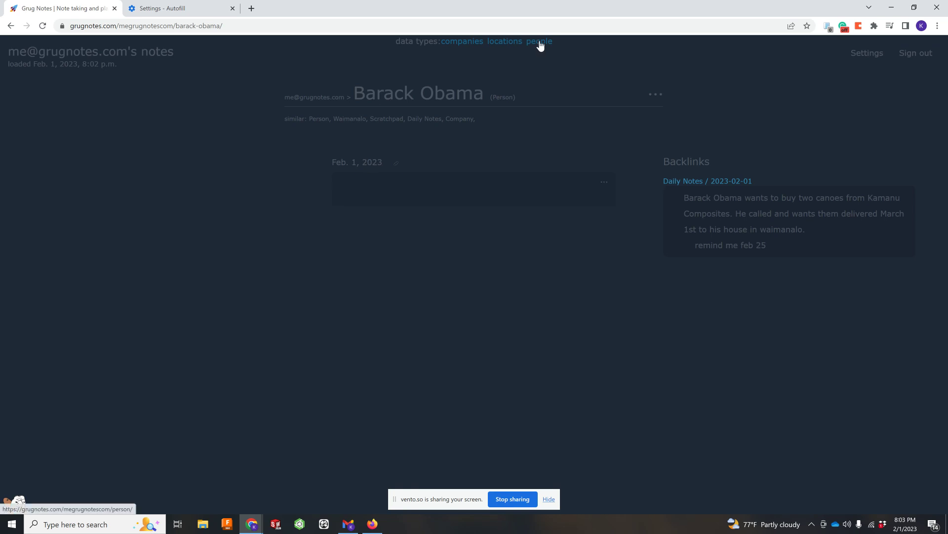
{"action": "left_click", "coordinate": [473, 45]}
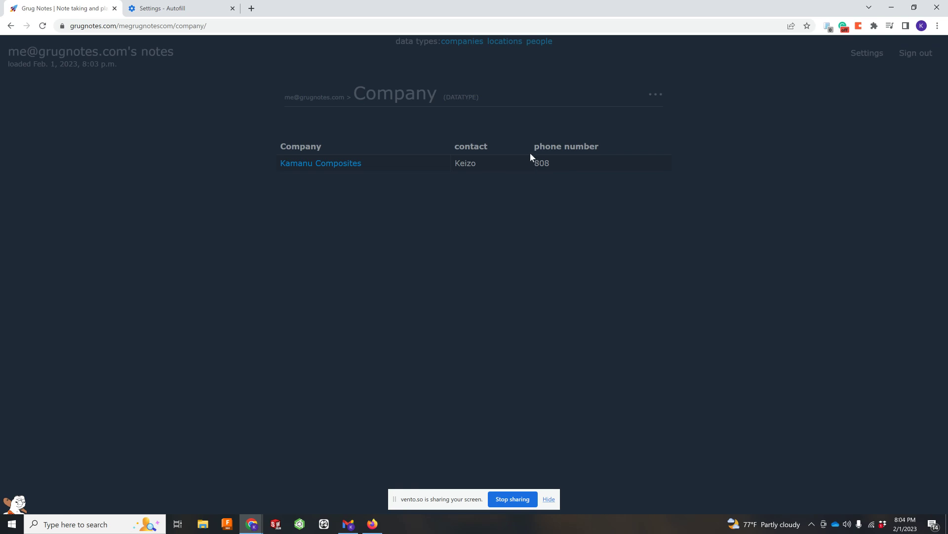
{"action": "left_click", "coordinate": [543, 43]}
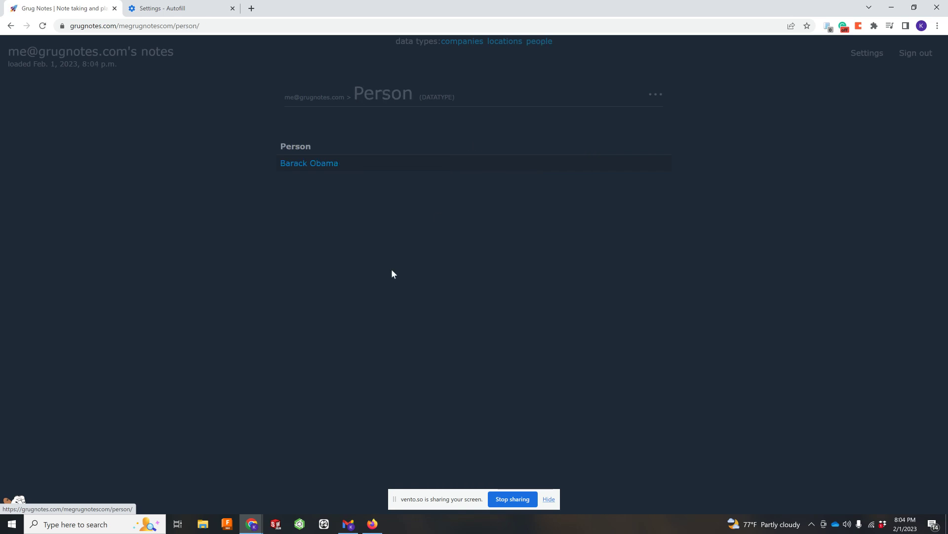
{"action": "left_click", "coordinate": [81, 56]}
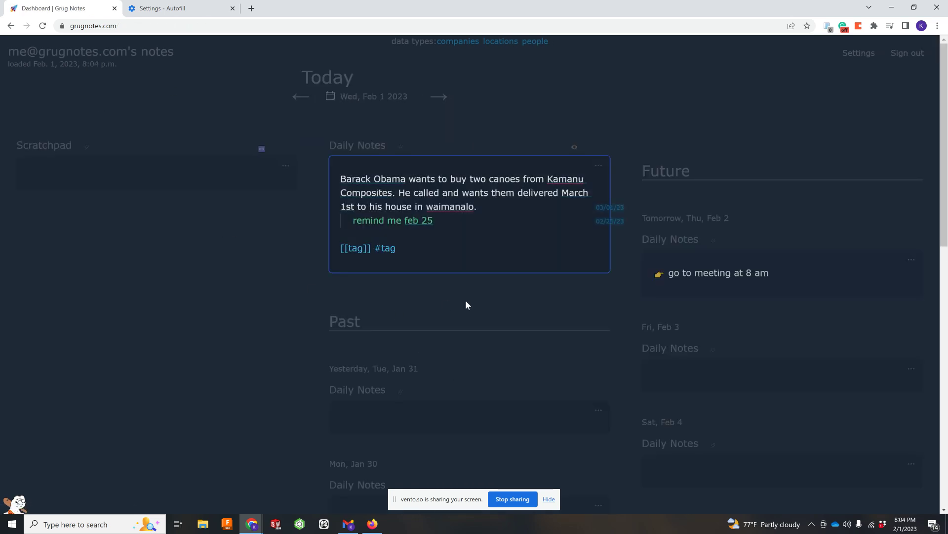
{"action": "key", "text": "Return"}
{"action": "key", "text": "Return"}
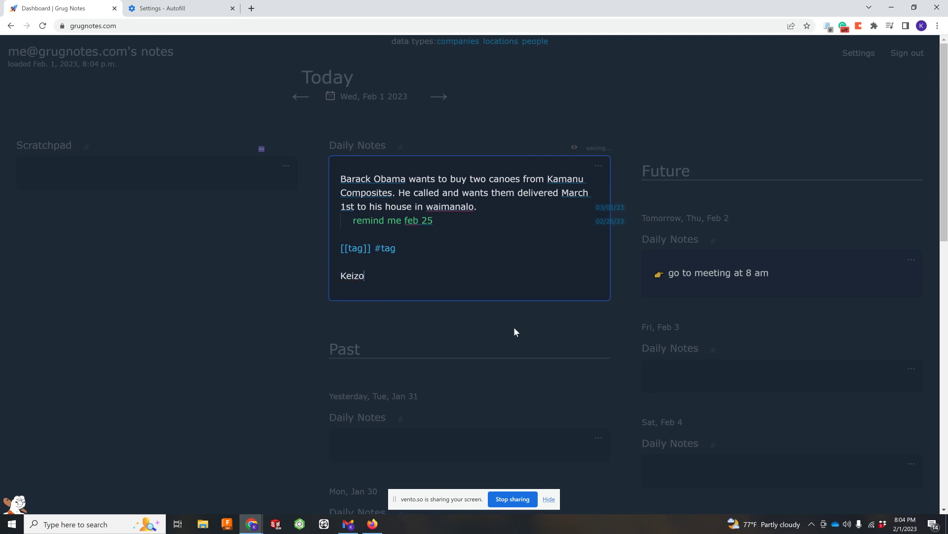
{"action": "key", "text": "Return"}
{"action": "type", "text": "Kiki"}
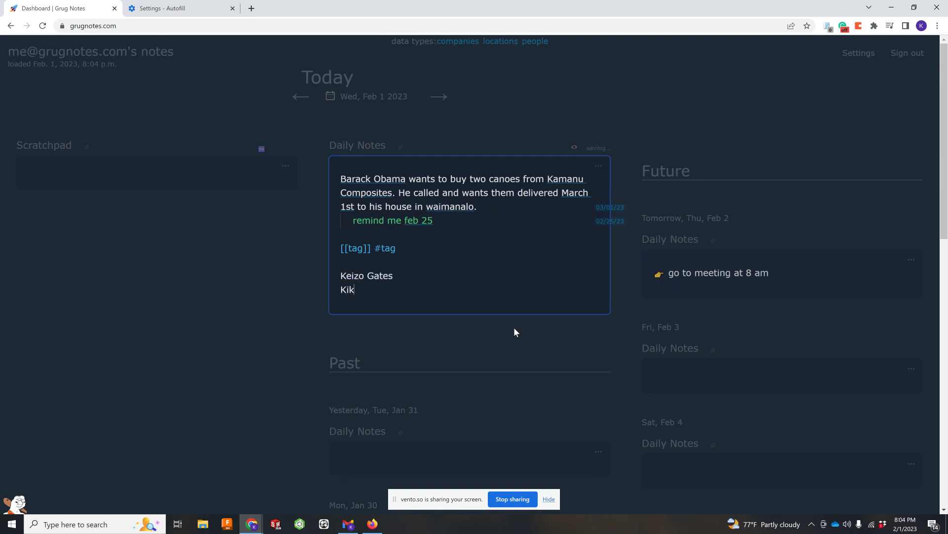
{"action": "left_click", "coordinate": [516, 93]}
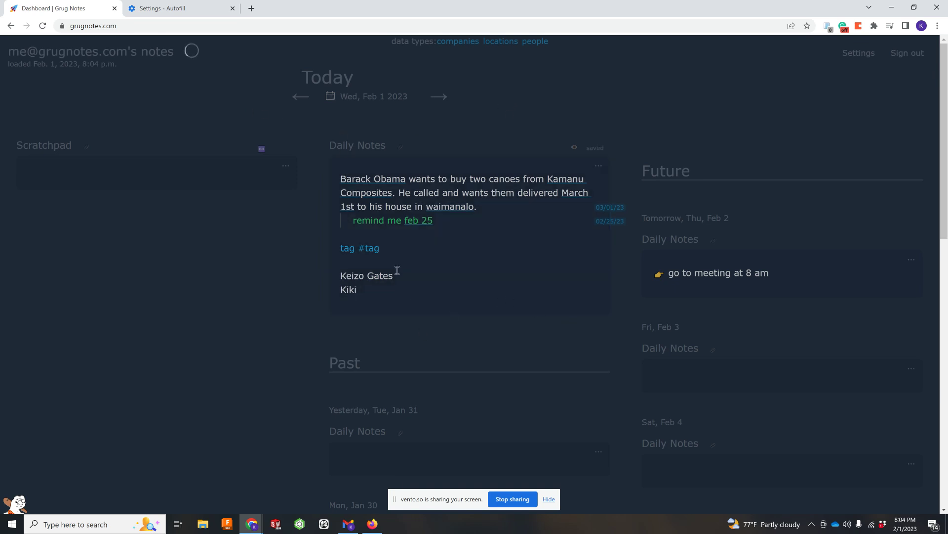
{"action": "left_click", "coordinate": [543, 43]}
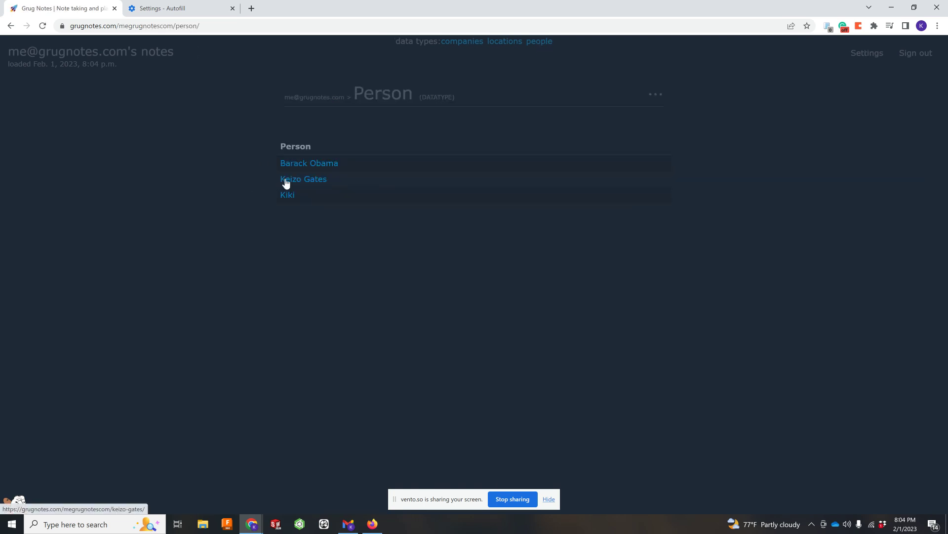
{"action": "left_click", "coordinate": [286, 180]}
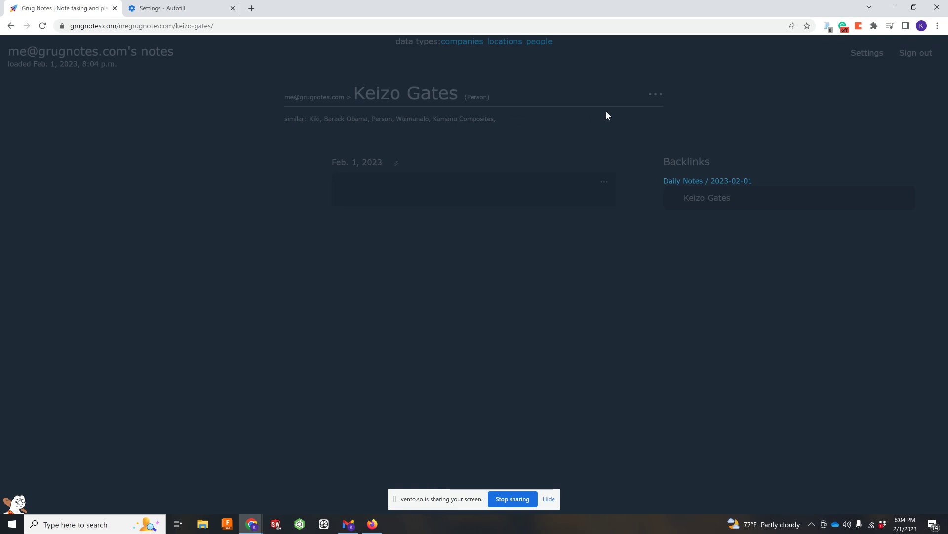
{"action": "left_click", "coordinate": [433, 192]}
{"action": "type", "text": "Keizo"}
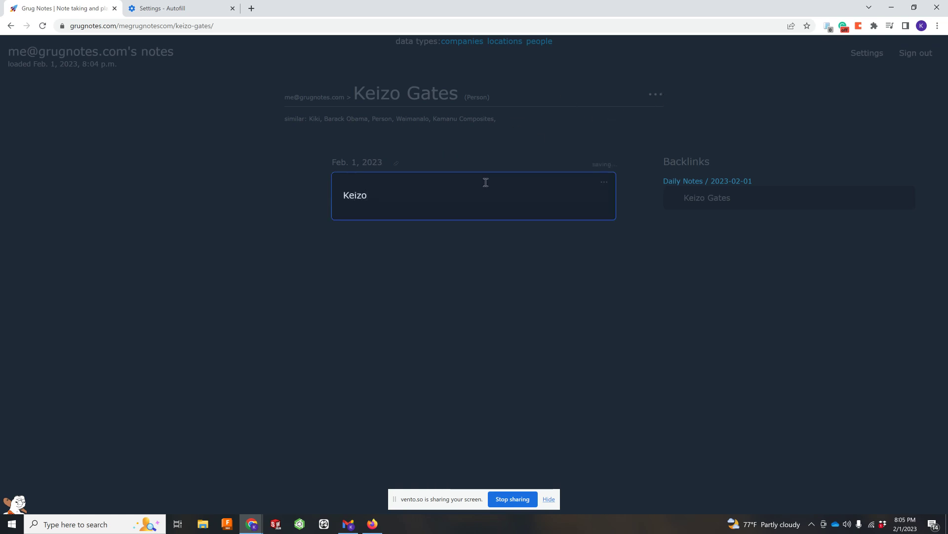
{"action": "left_click", "coordinate": [348, 253]}
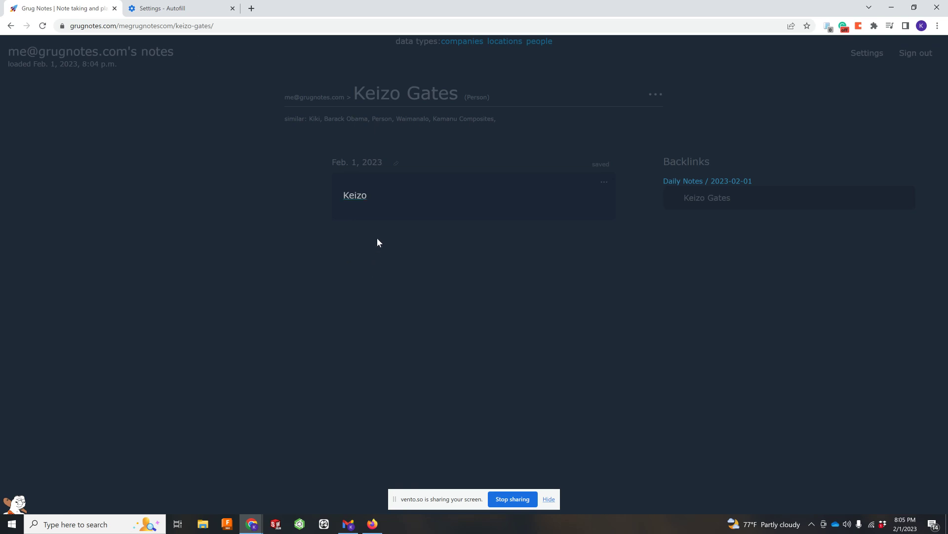
{"action": "left_click", "coordinate": [531, 43]}
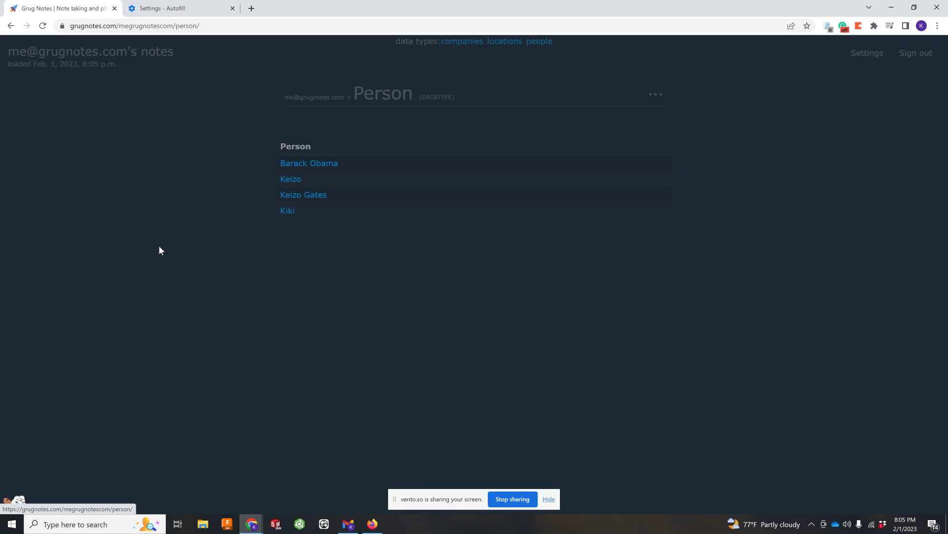
{"action": "left_click", "coordinate": [289, 180]}
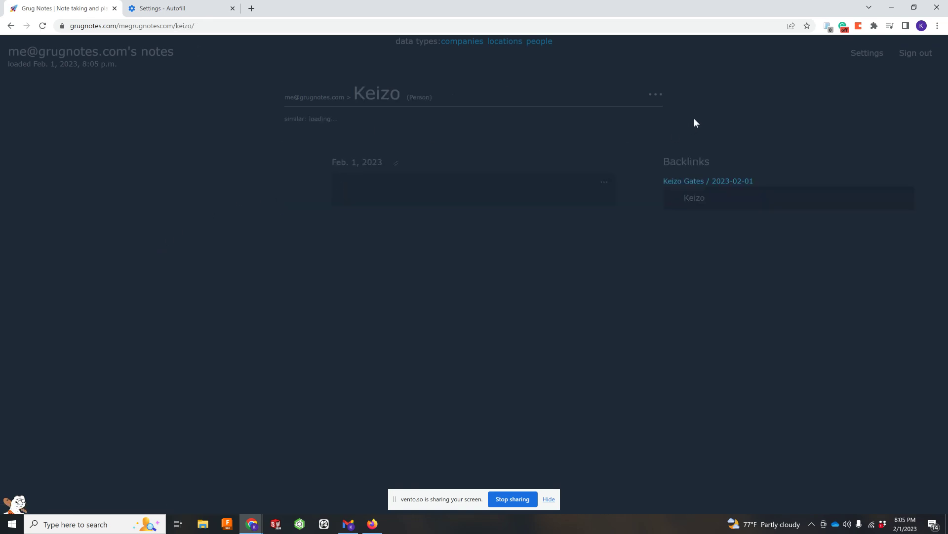
{"action": "left_click", "coordinate": [662, 94]}
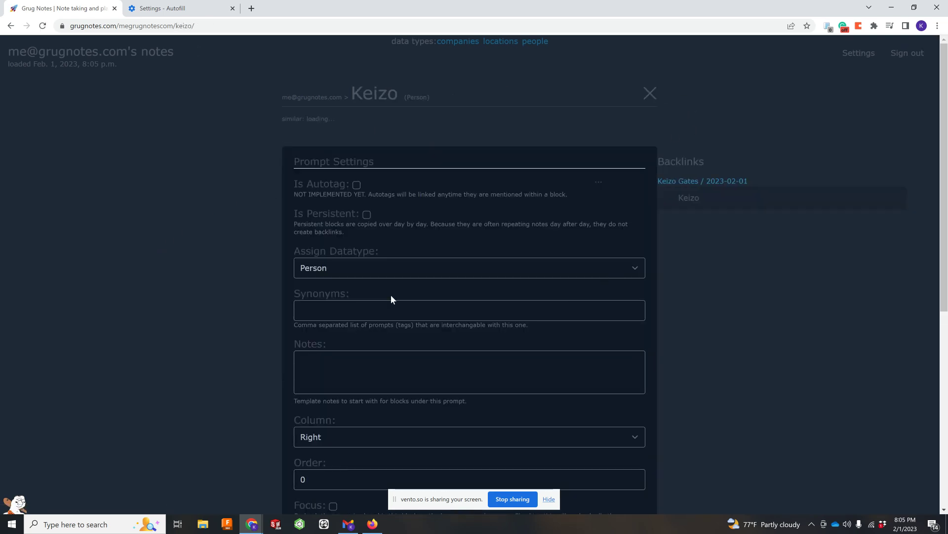
{"action": "left_click", "coordinate": [380, 307]}
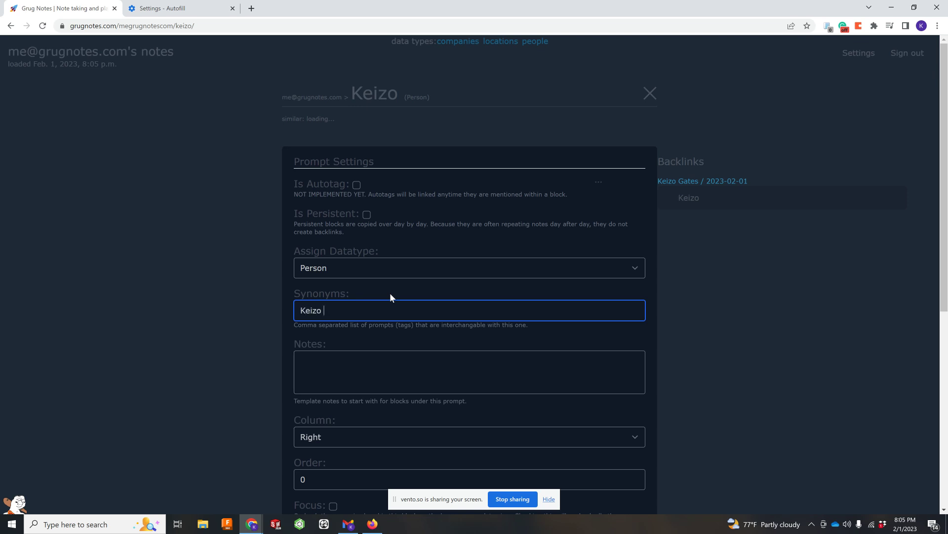
{"action": "scroll", "coordinate": [595, 268], "scroll_direction": "down", "scroll_amount": 7}
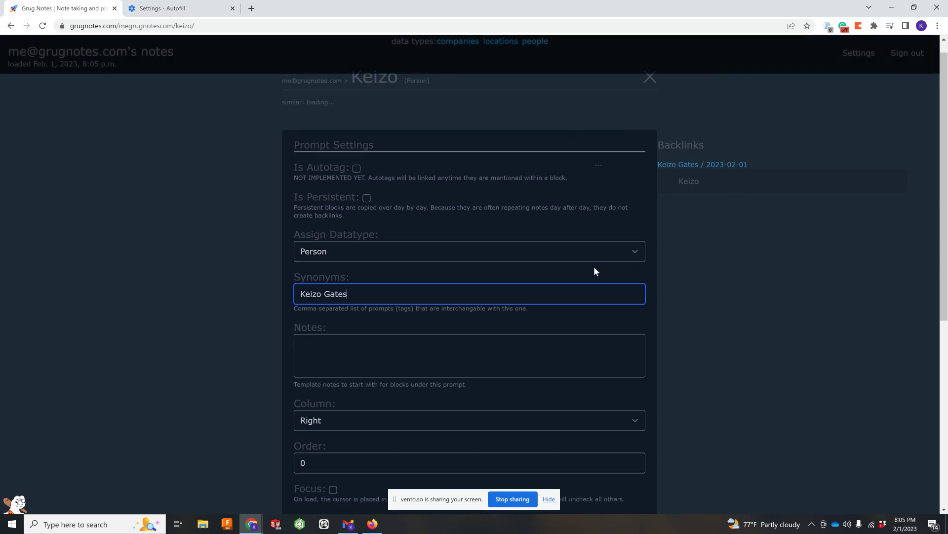
{"action": "left_click", "coordinate": [309, 488]}
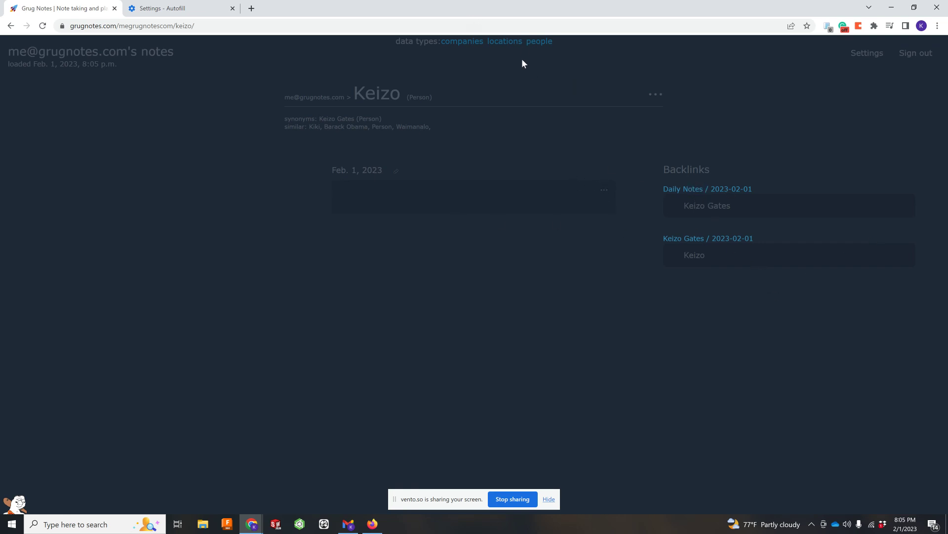
{"action": "left_click", "coordinate": [111, 49]}
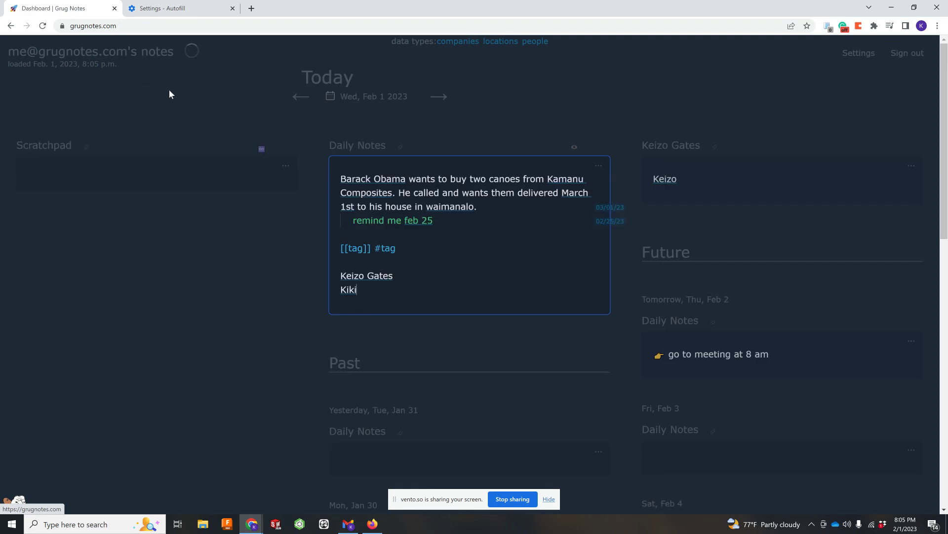